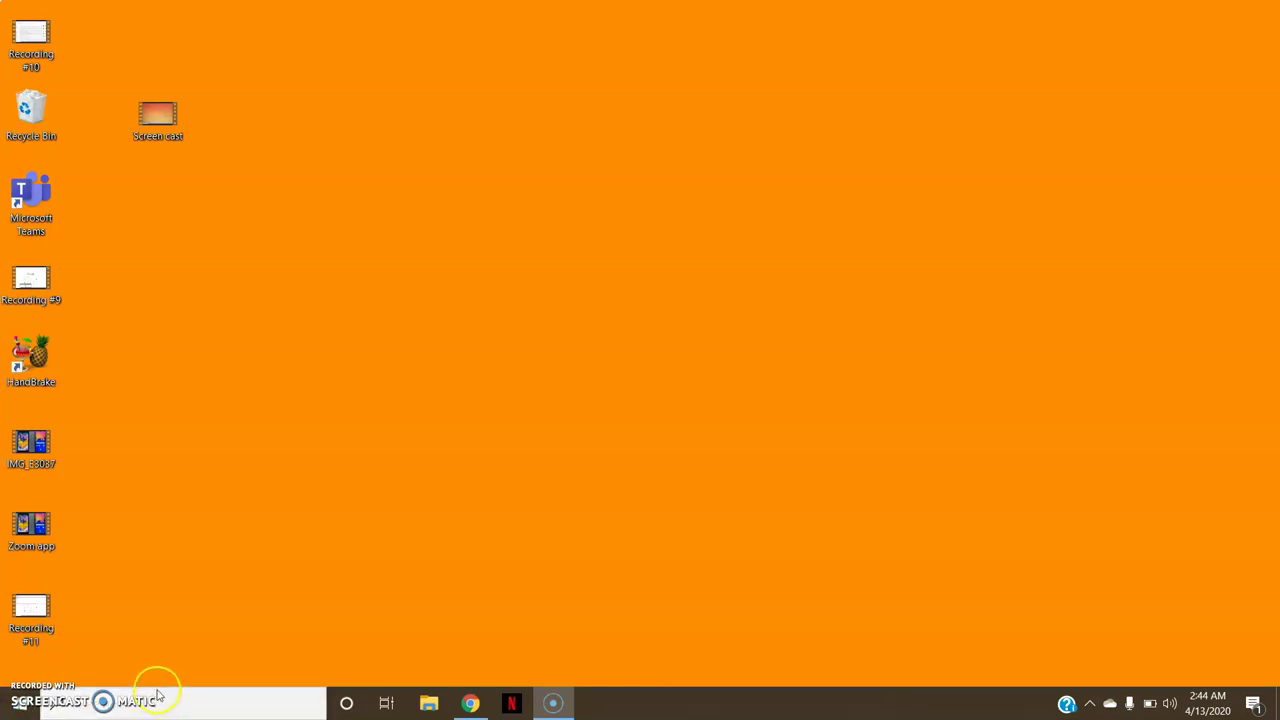
Switch to Chrome, open the Environmental Engineering-II class in Google Classroom and look through its stream posts
{"action": "left_click", "coordinate": [472, 703]}
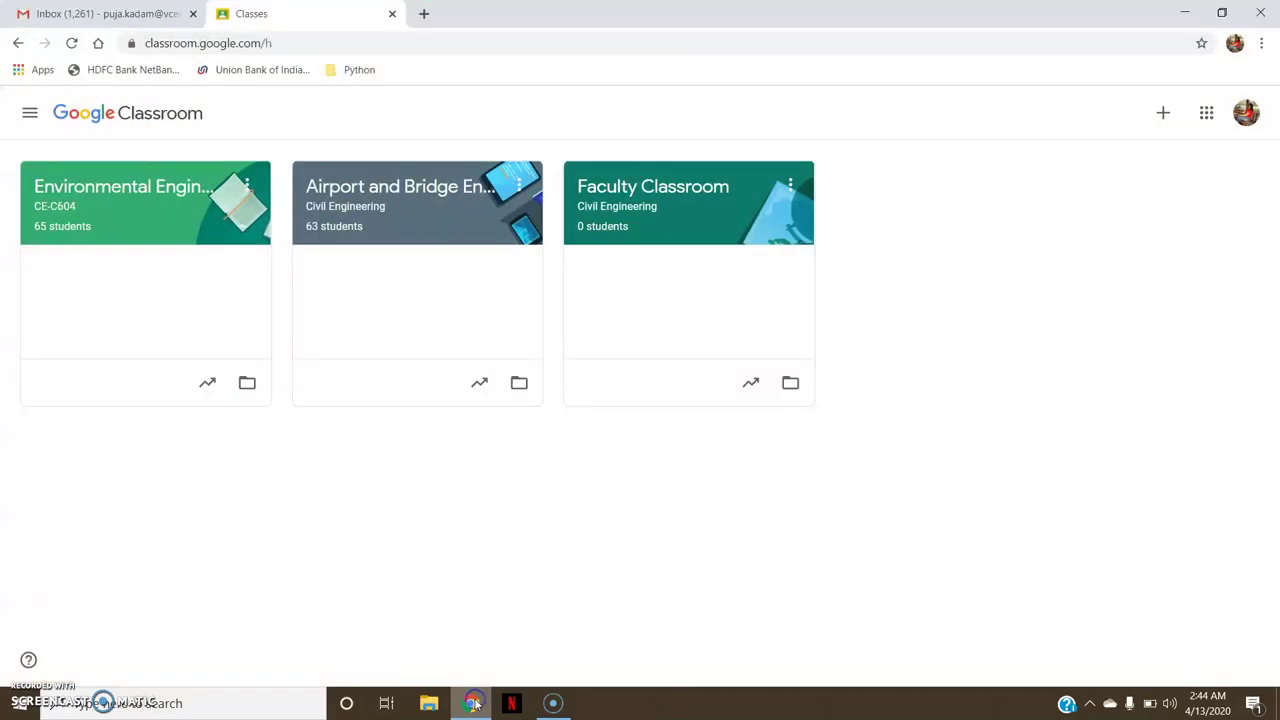
{"action": "left_click", "coordinate": [140, 187]}
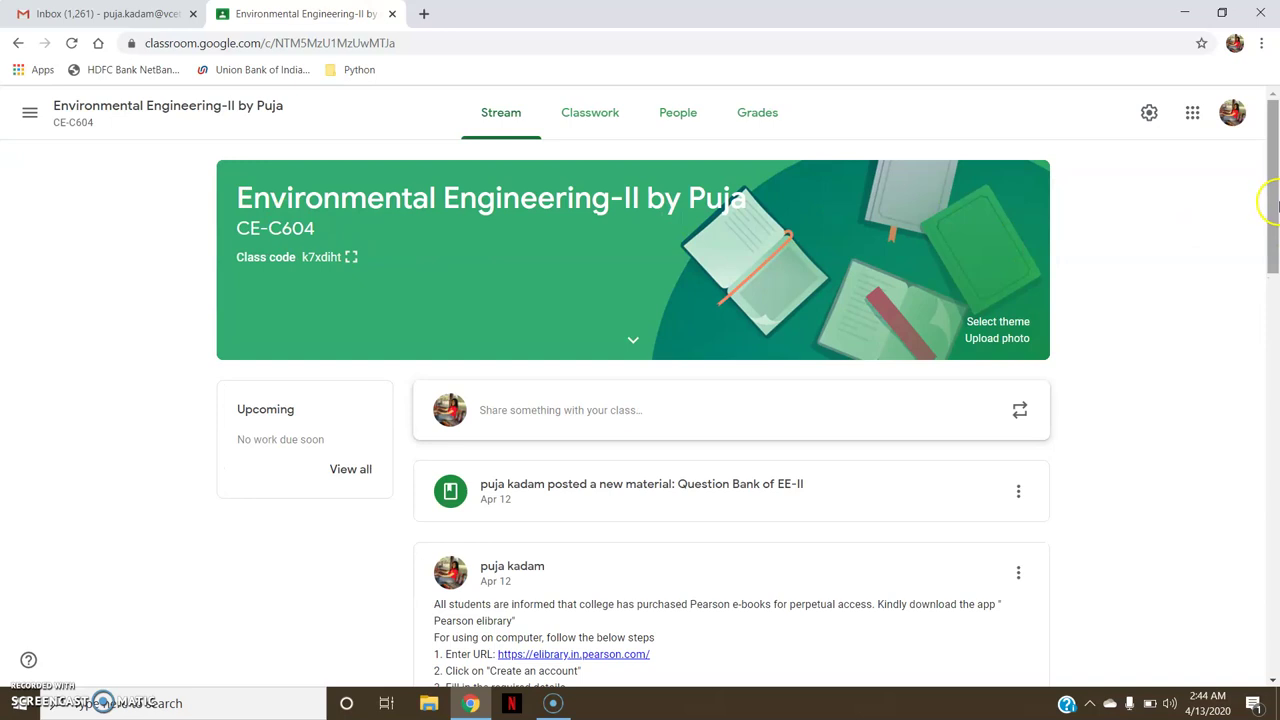
{"action": "left_click_drag", "start_coordinate": [1274, 205], "coordinate": [1272, 596]}
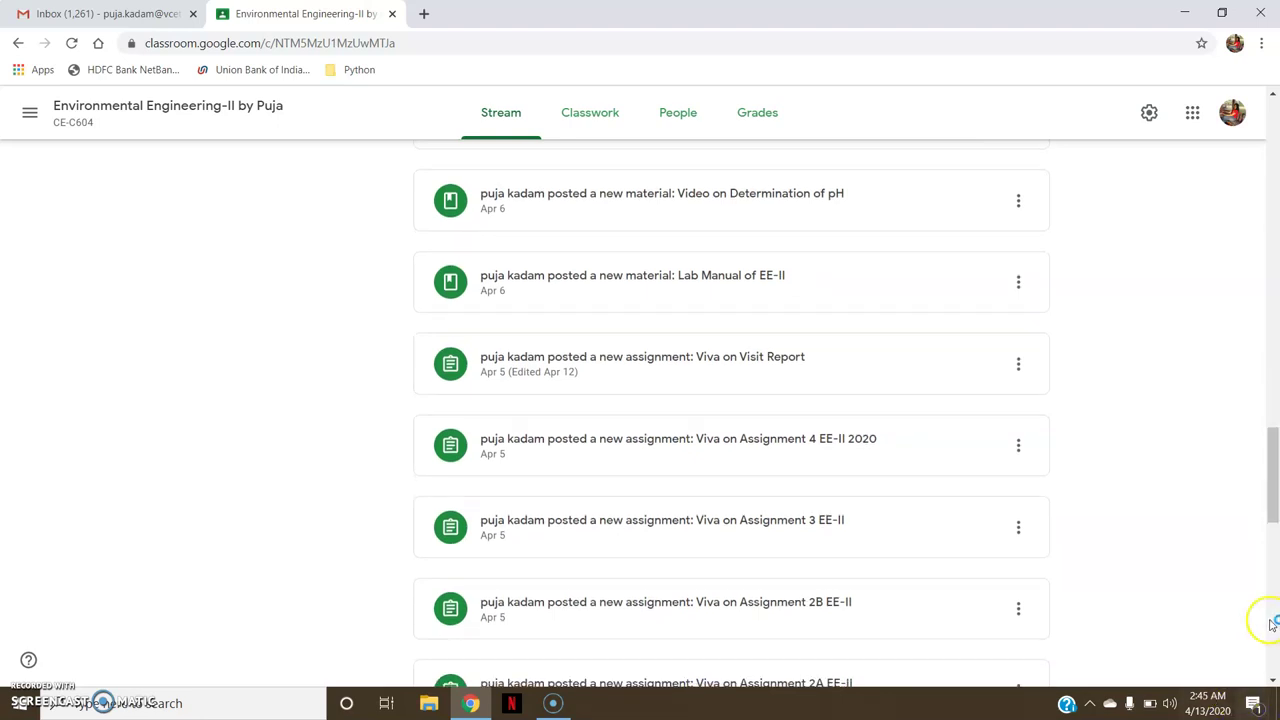
{"action": "left_click_drag", "start_coordinate": [1266, 480], "coordinate": [1276, 153]}
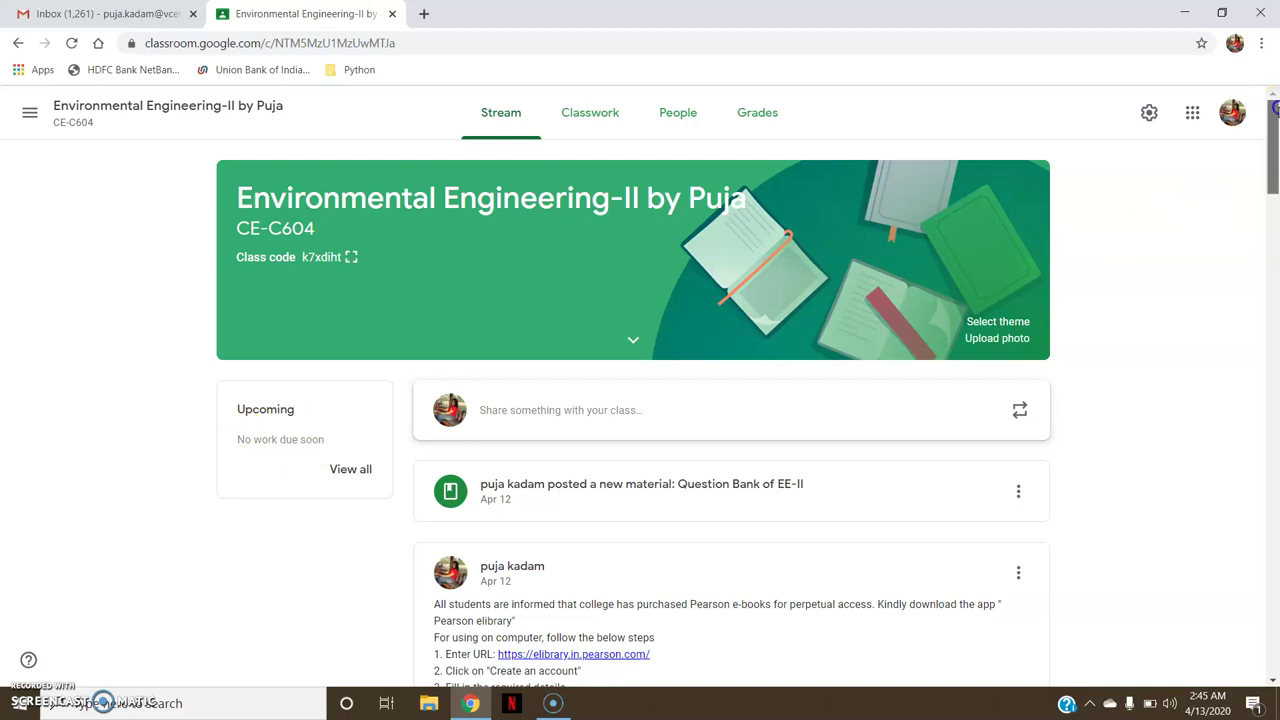
Open the class's classwork and expand the Basics of Sewage Treatment Plant and EE-II Design Notes materials under EE-II Notes
{"action": "left_click", "coordinate": [586, 113]}
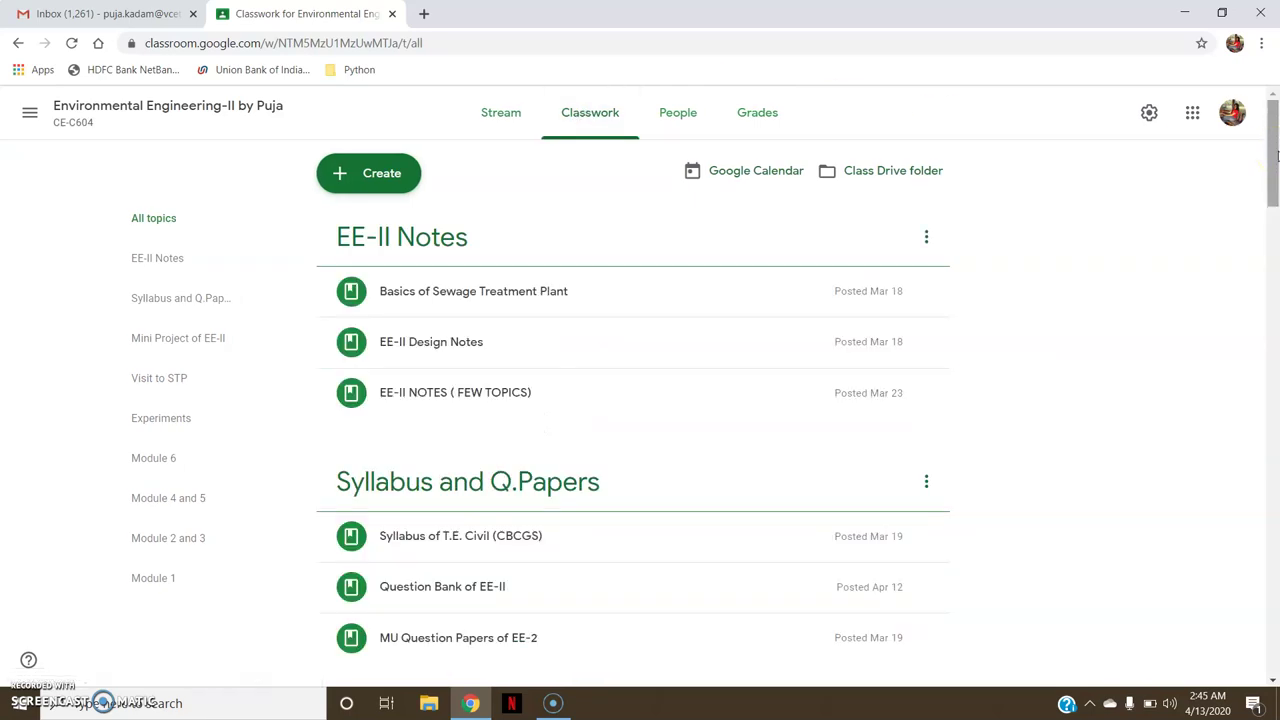
{"action": "mouse_move", "coordinate": [1275, 152]}
{"action": "left_mouse_down"}
{"action": "mouse_move", "coordinate": [1275, 220]}
{"action": "mouse_move", "coordinate": [1276, 140]}
{"action": "left_mouse_up"}
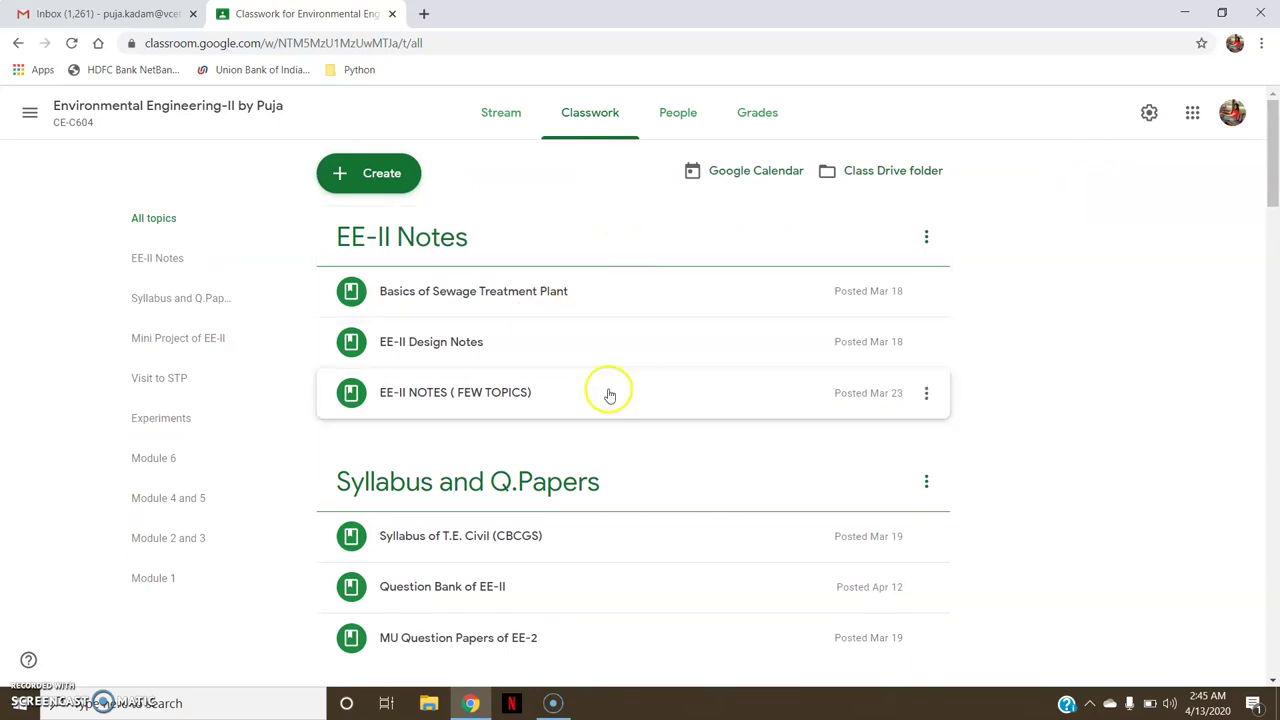
{"action": "mouse_move", "coordinate": [1274, 170]}
{"action": "left_mouse_down"}
{"action": "mouse_move", "coordinate": [1268, 648]}
{"action": "mouse_move", "coordinate": [1272, 168]}
{"action": "left_mouse_up"}
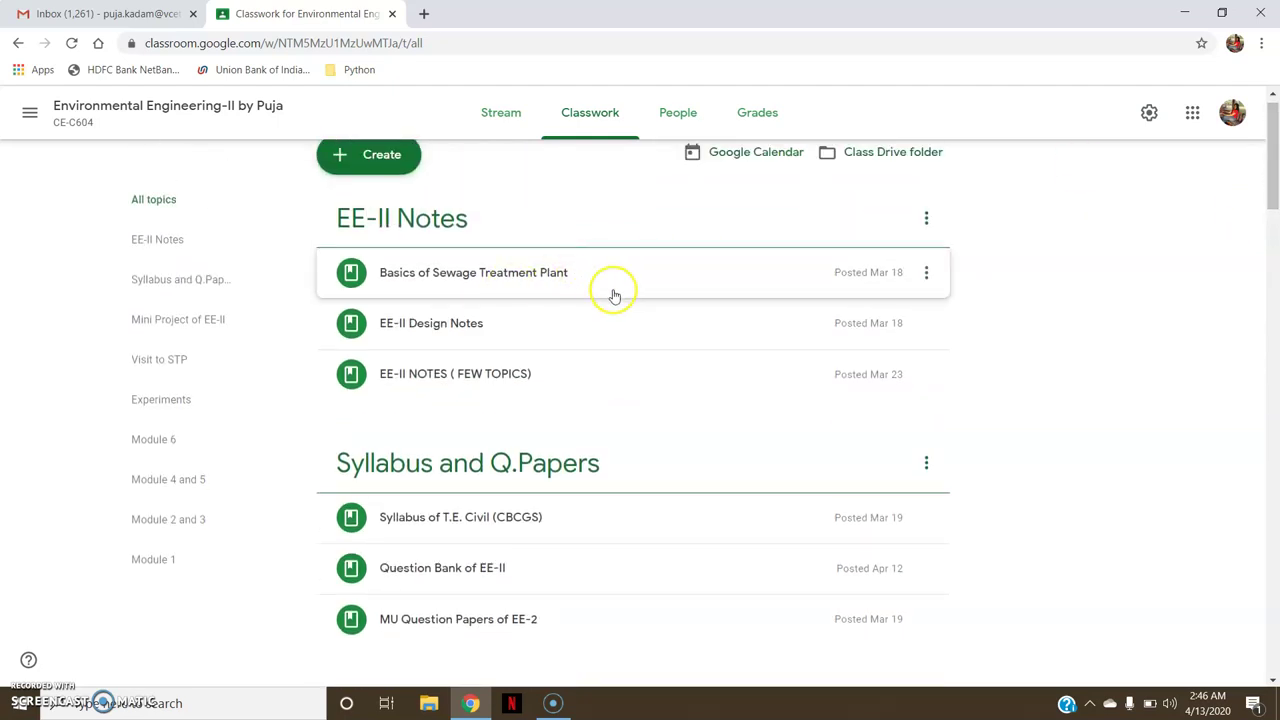
{"action": "left_click", "coordinate": [789, 272]}
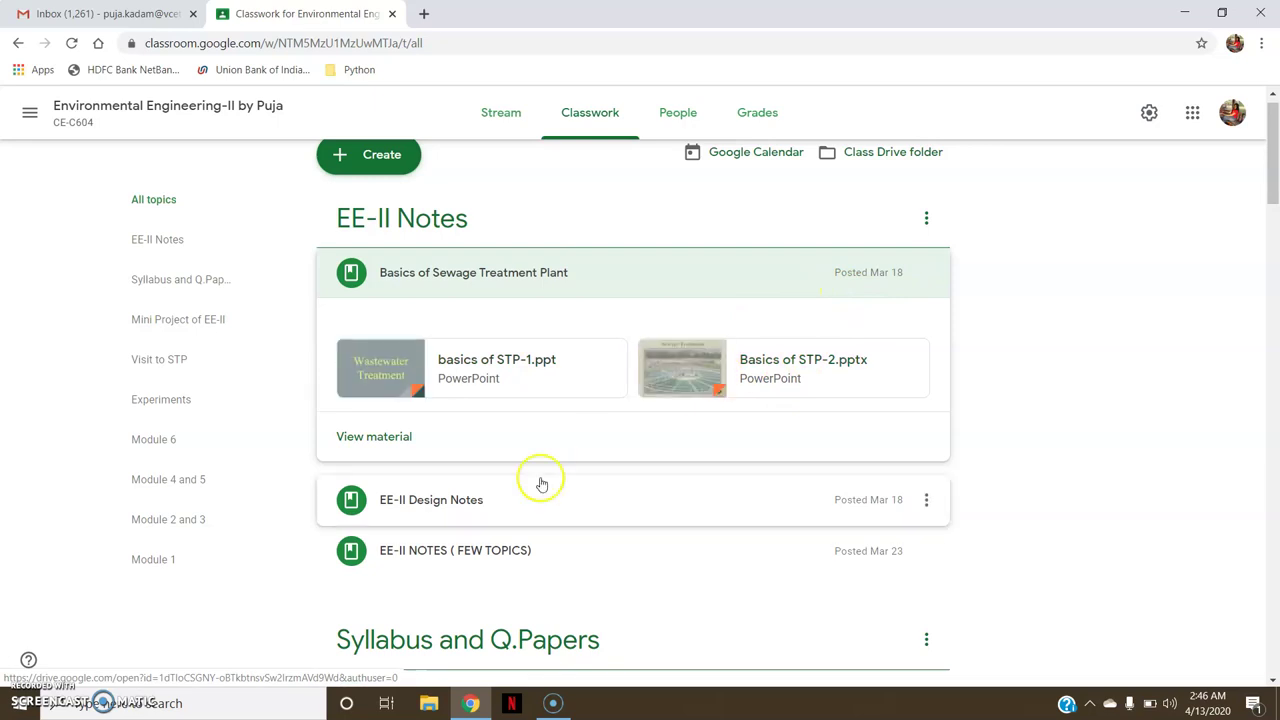
{"action": "left_click", "coordinate": [520, 495]}
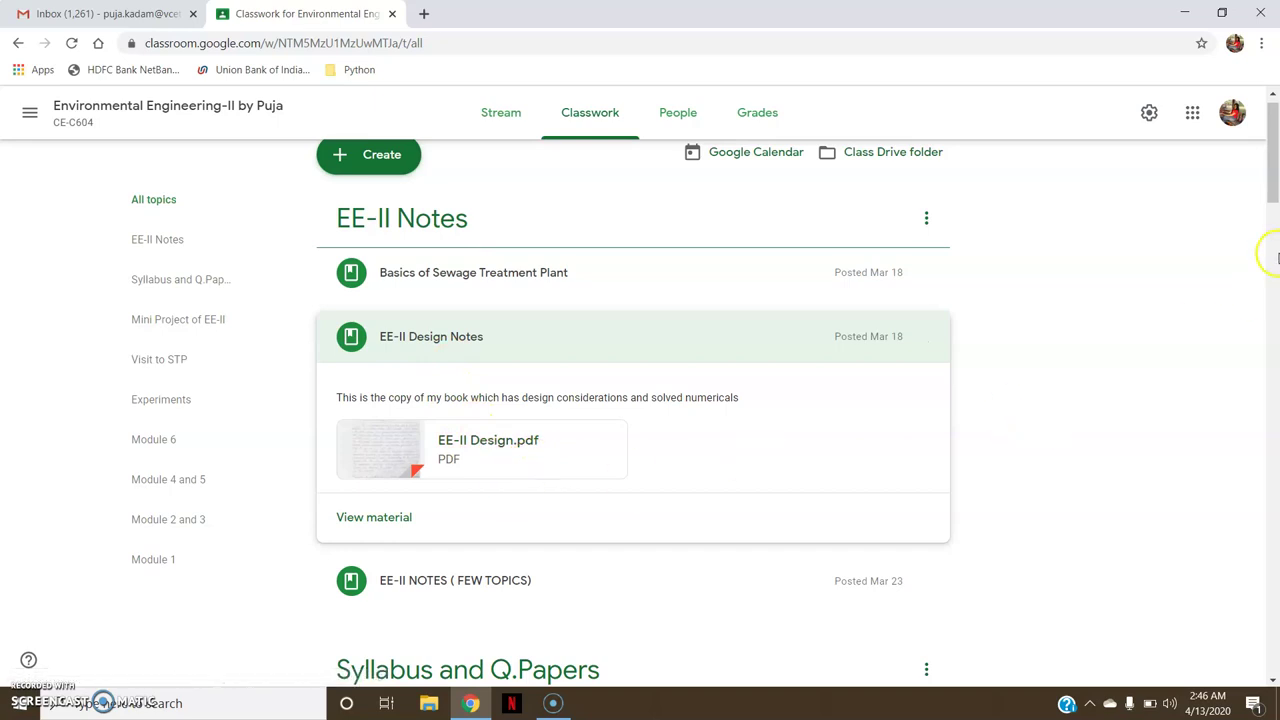
View the attachments of the syllabus, question bank and MU question paper materials under Syllabus and Q.Papers
{"action": "left_click_drag", "start_coordinate": [1274, 123], "coordinate": [1274, 202]}
{"action": "left_click", "coordinate": [491, 257]}
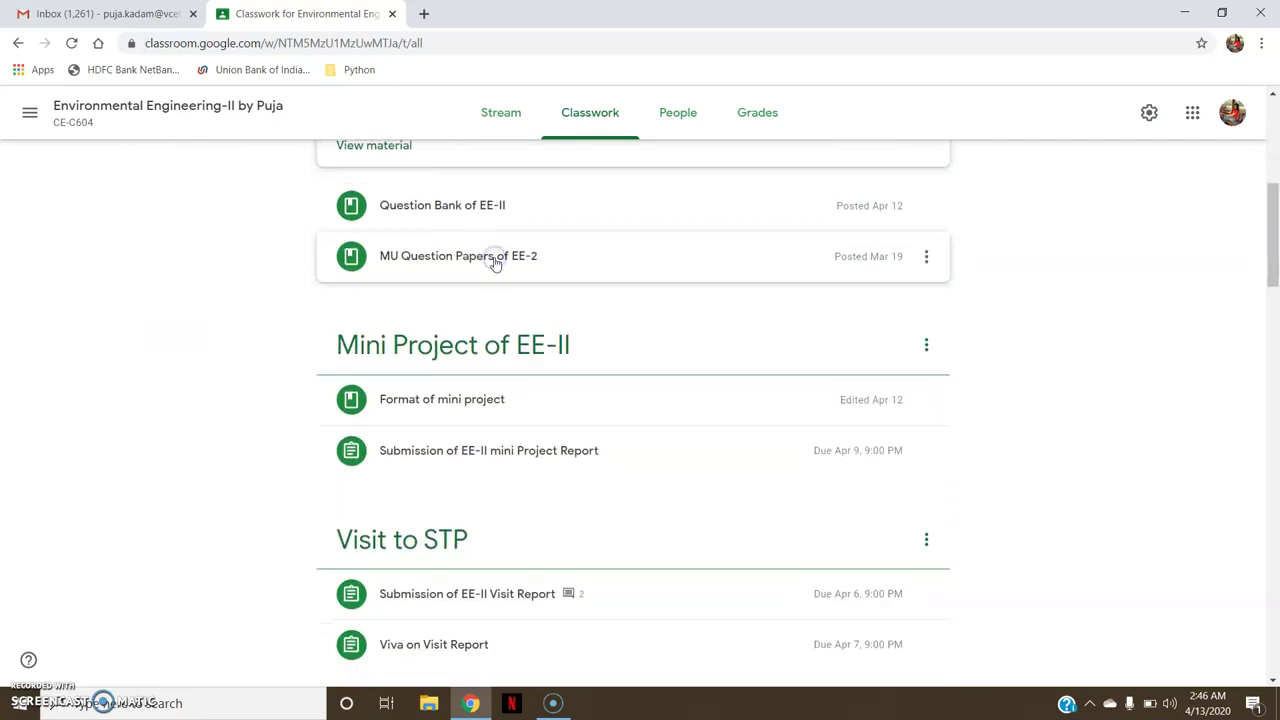
{"action": "left_click_drag", "start_coordinate": [1270, 246], "coordinate": [1269, 223]}
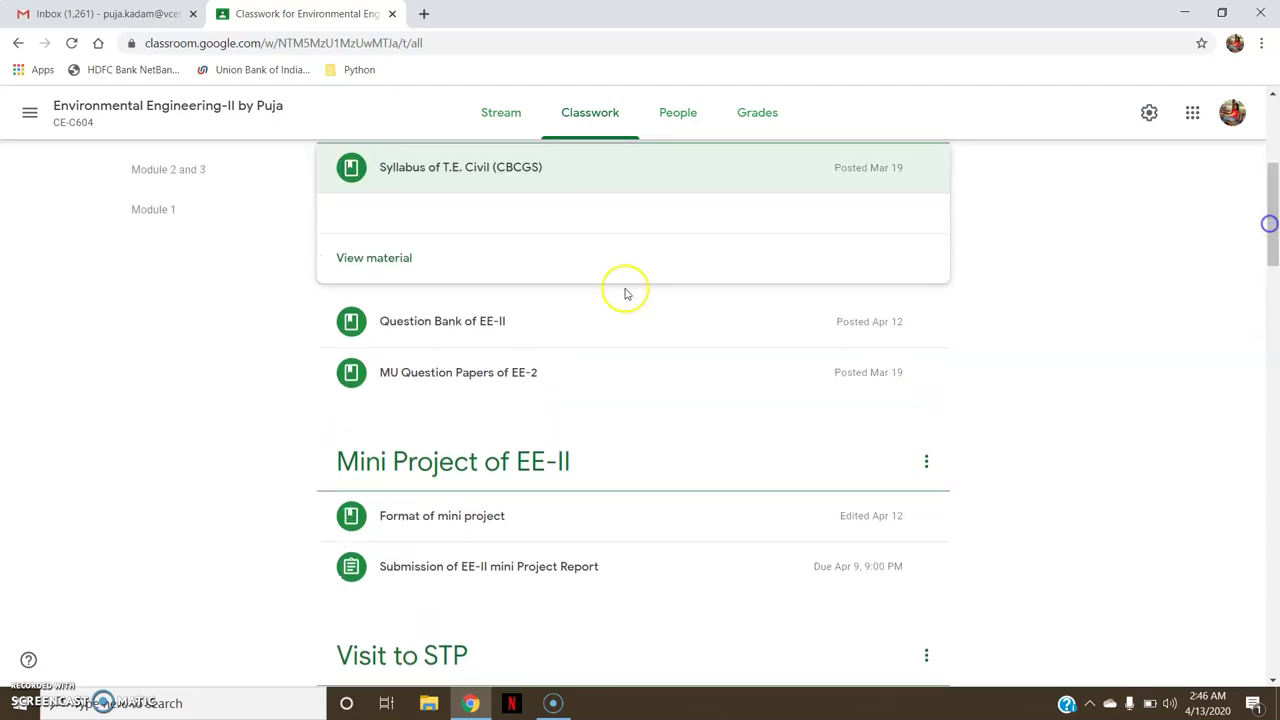
{"action": "left_click", "coordinate": [463, 320]}
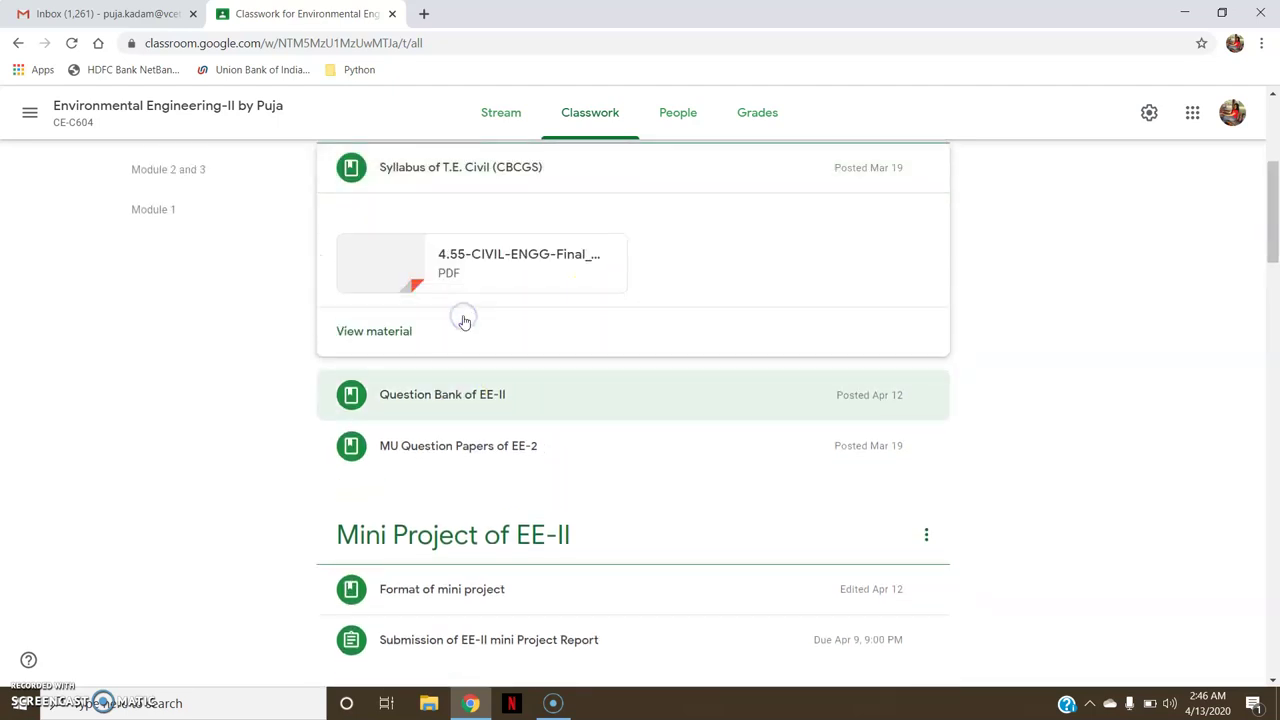
{"action": "left_click", "coordinate": [449, 390]}
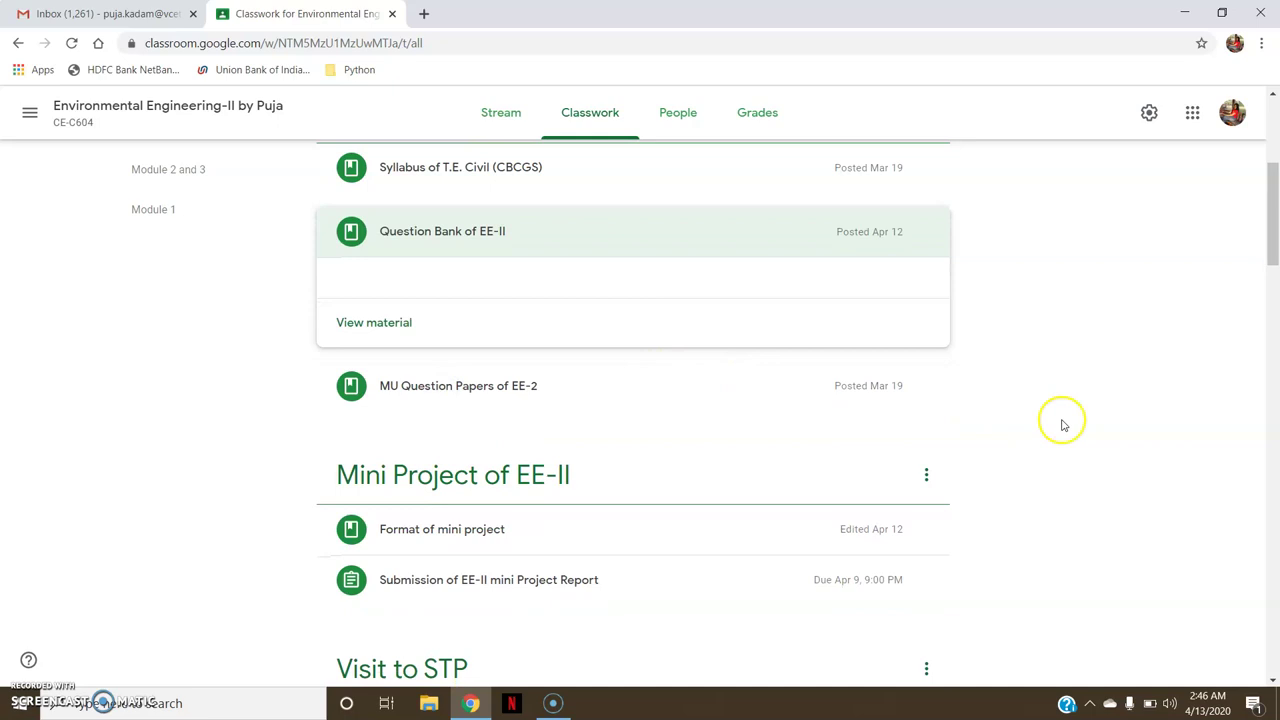
{"action": "left_click_drag", "start_coordinate": [1270, 255], "coordinate": [1270, 265]}
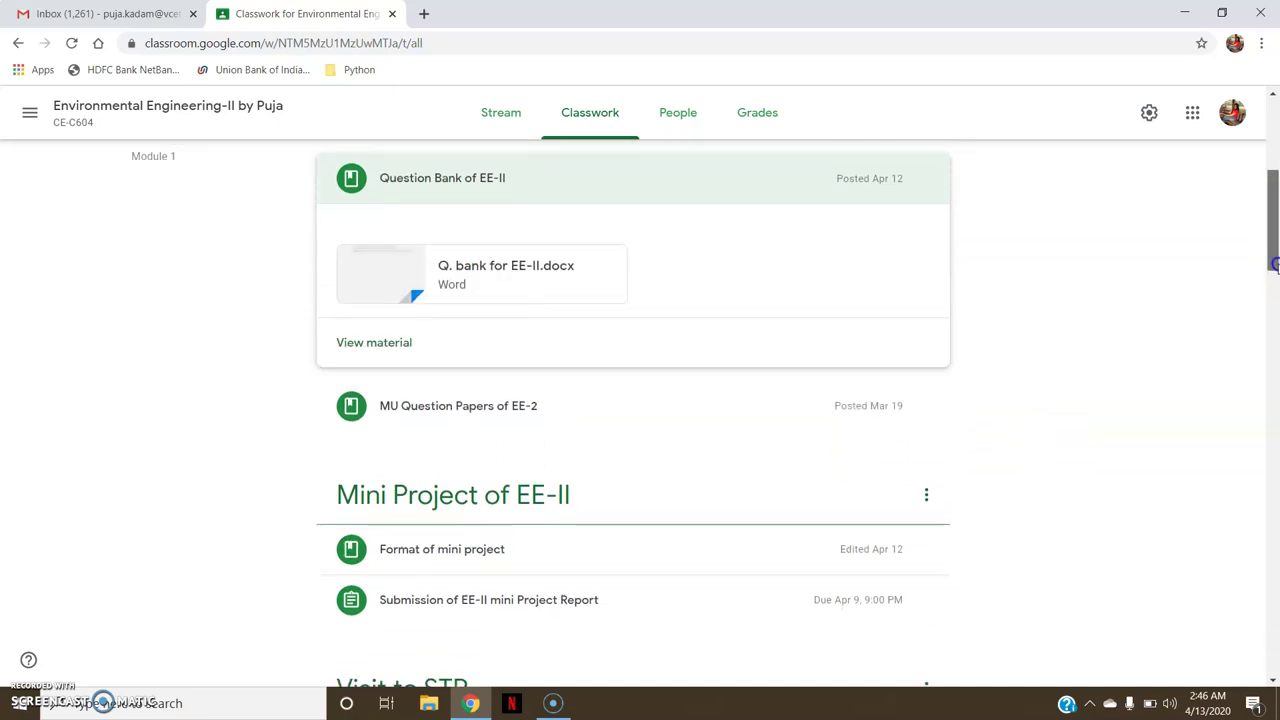
{"action": "left_click", "coordinate": [490, 400]}
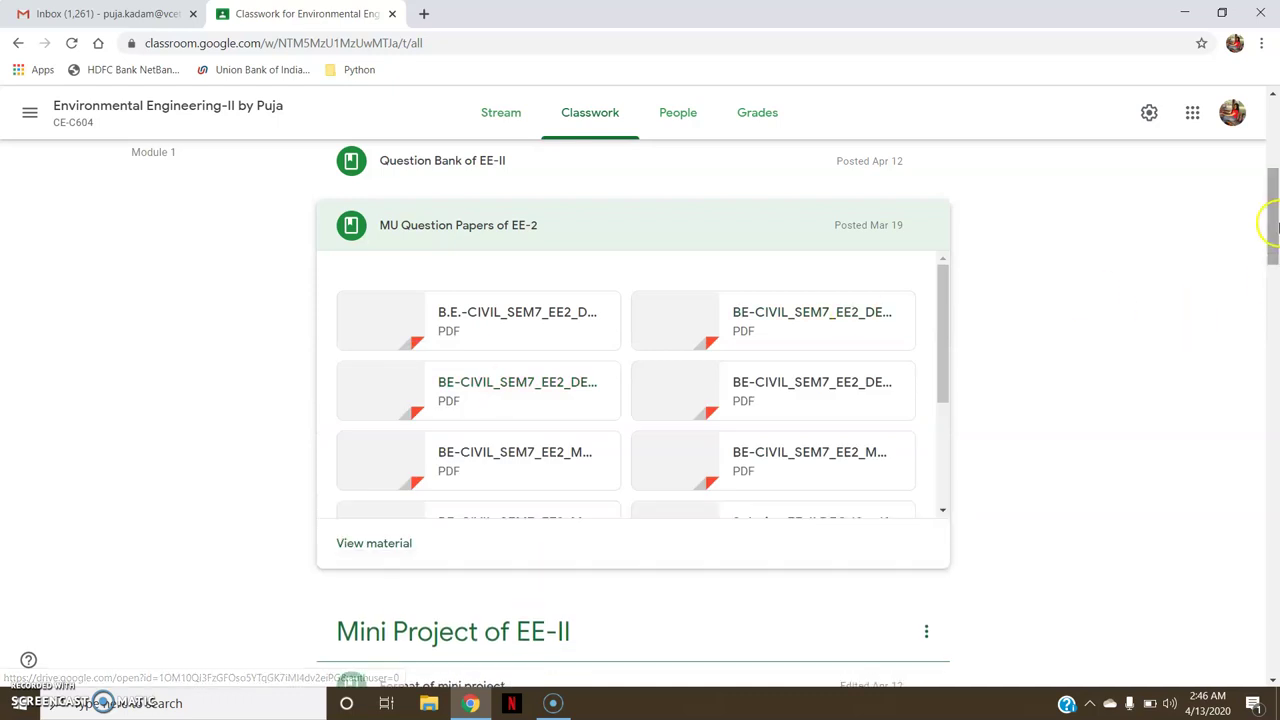
Expand the mini project format material and the mini Project Report submission assignment under Mini Project of EE-II
{"action": "left_click_drag", "start_coordinate": [1270, 220], "coordinate": [1270, 284]}
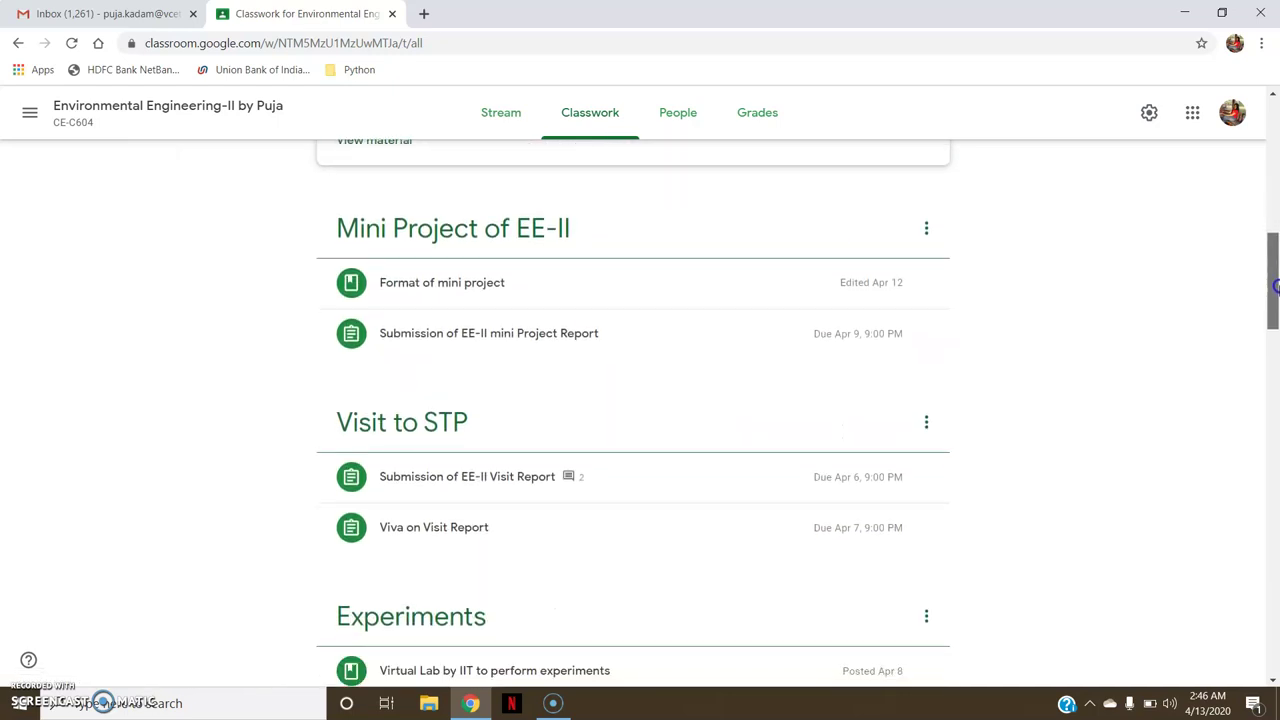
{"action": "left_click", "coordinate": [502, 298]}
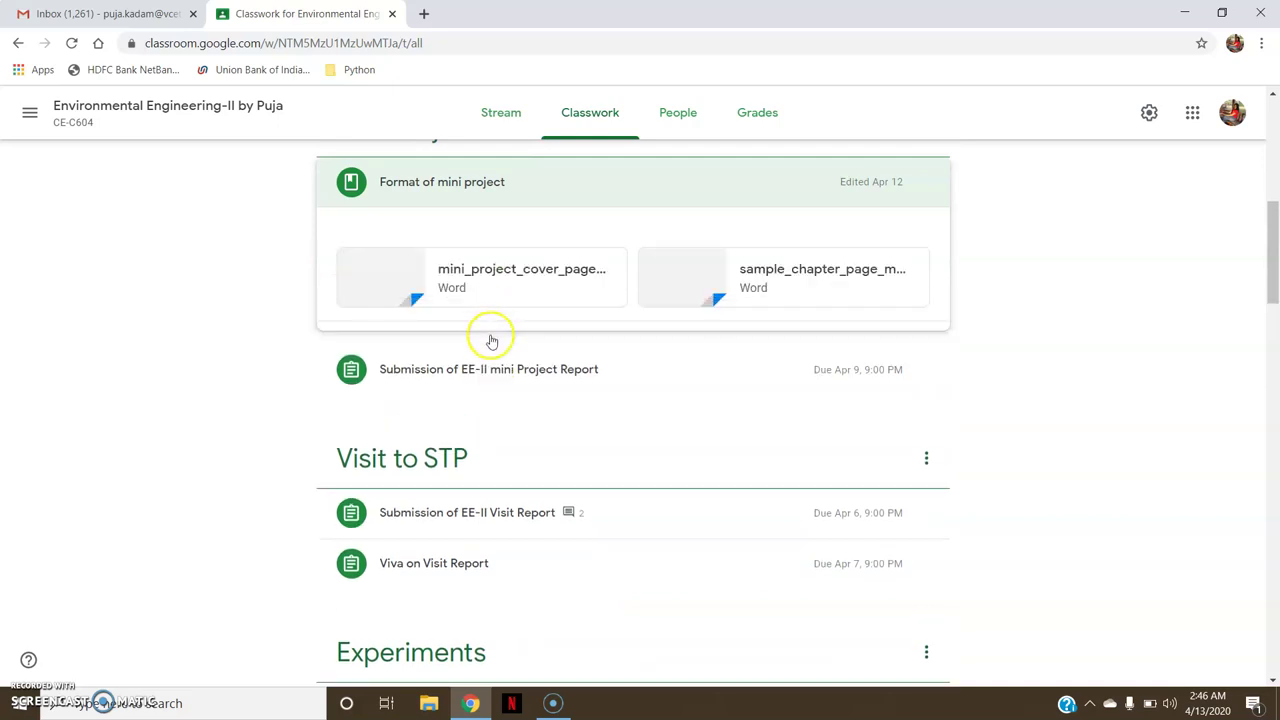
{"action": "left_click", "coordinate": [491, 400]}
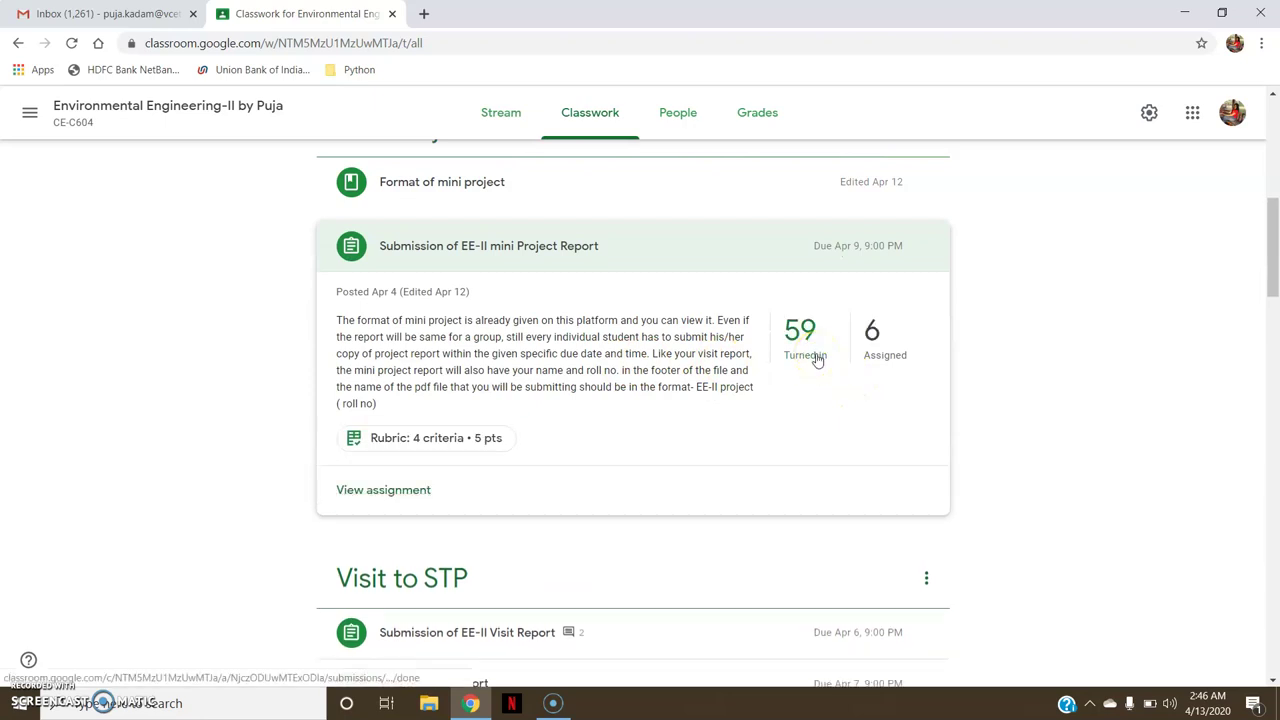
{"action": "left_click", "coordinate": [902, 361]}
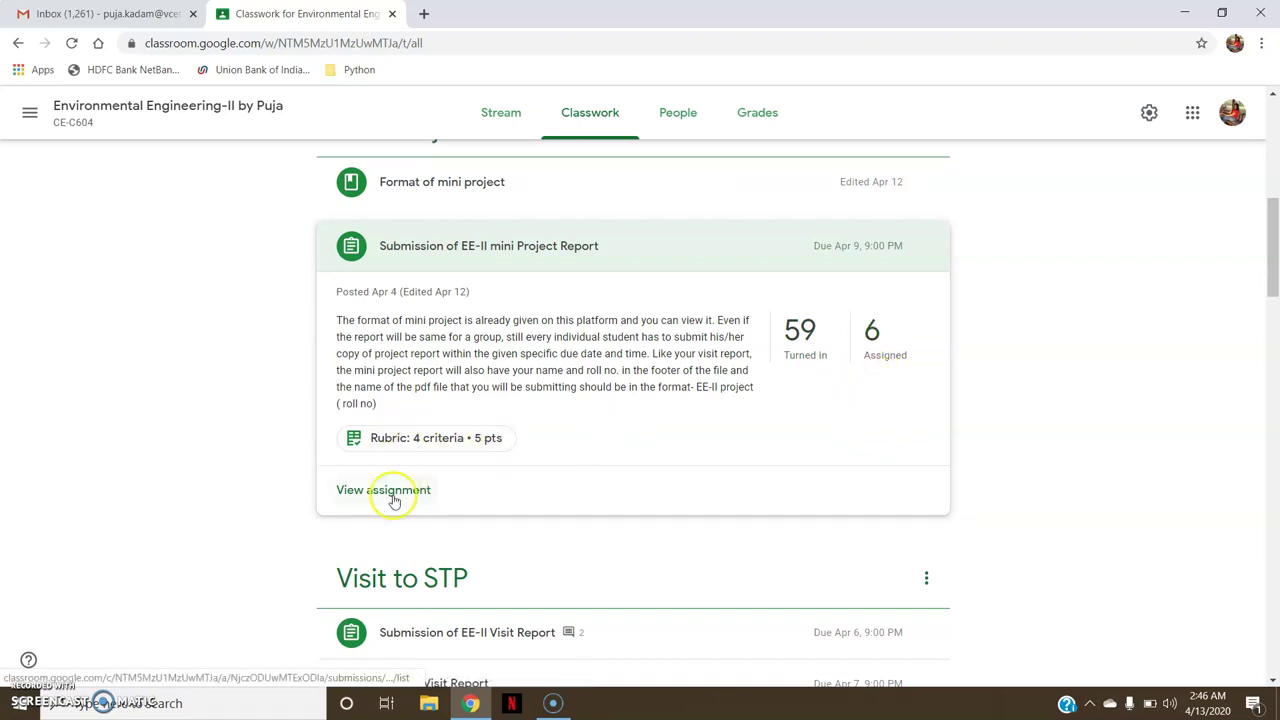
Expand the Virtual Lab by IIT material under Experiments and look through the other experiment materials
{"action": "scroll", "coordinate": [1272, 253], "scroll_direction": "down", "scroll_amount": 4}
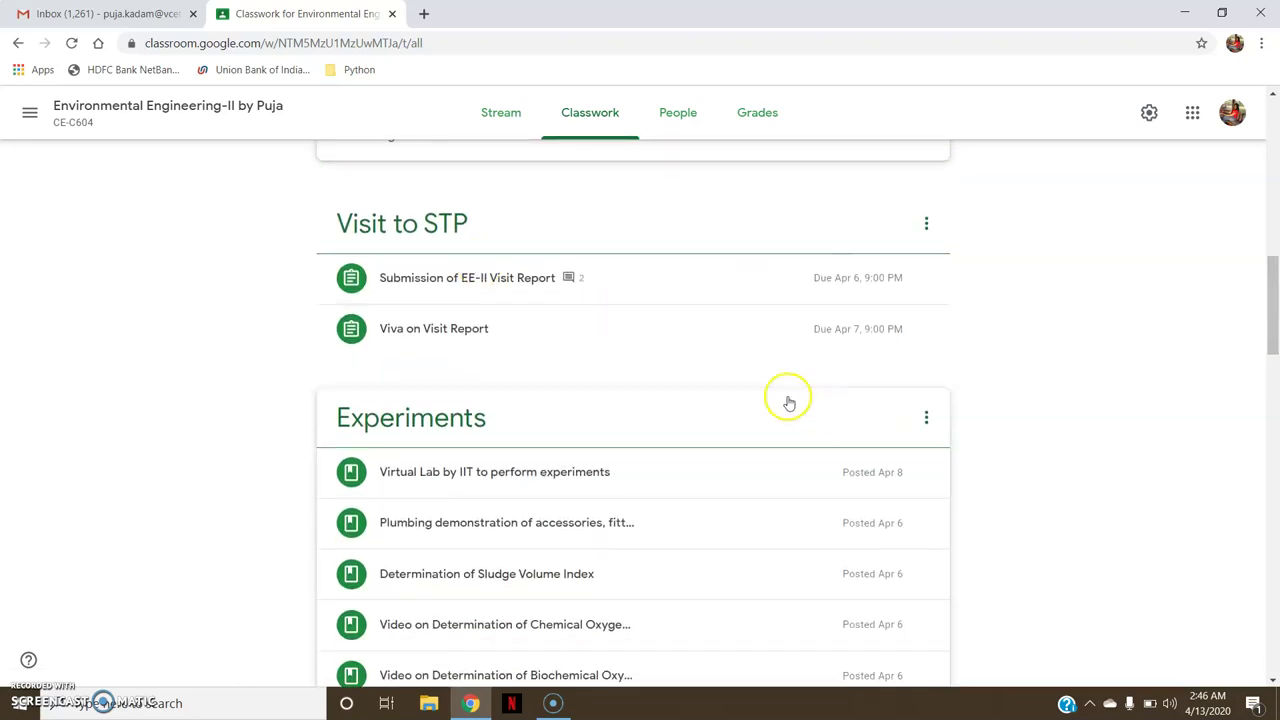
{"action": "left_click_drag", "start_coordinate": [1274, 297], "coordinate": [1276, 333]}
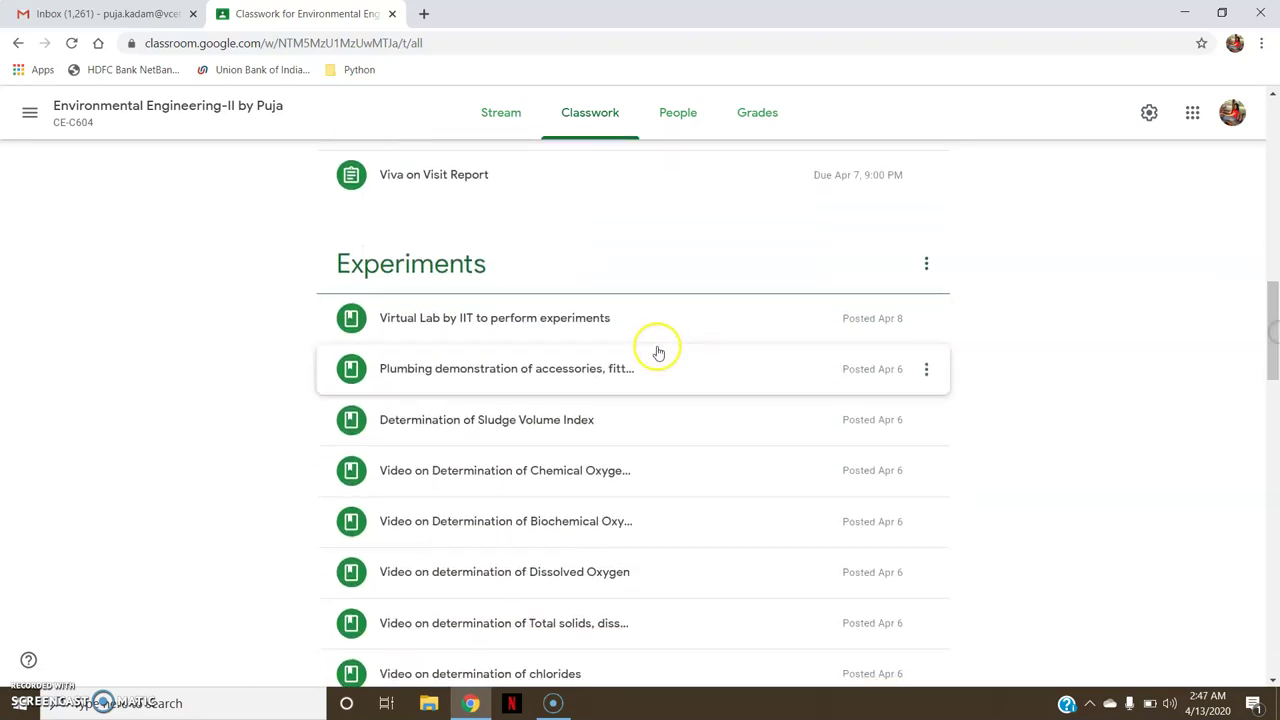
{"action": "left_click", "coordinate": [618, 323]}
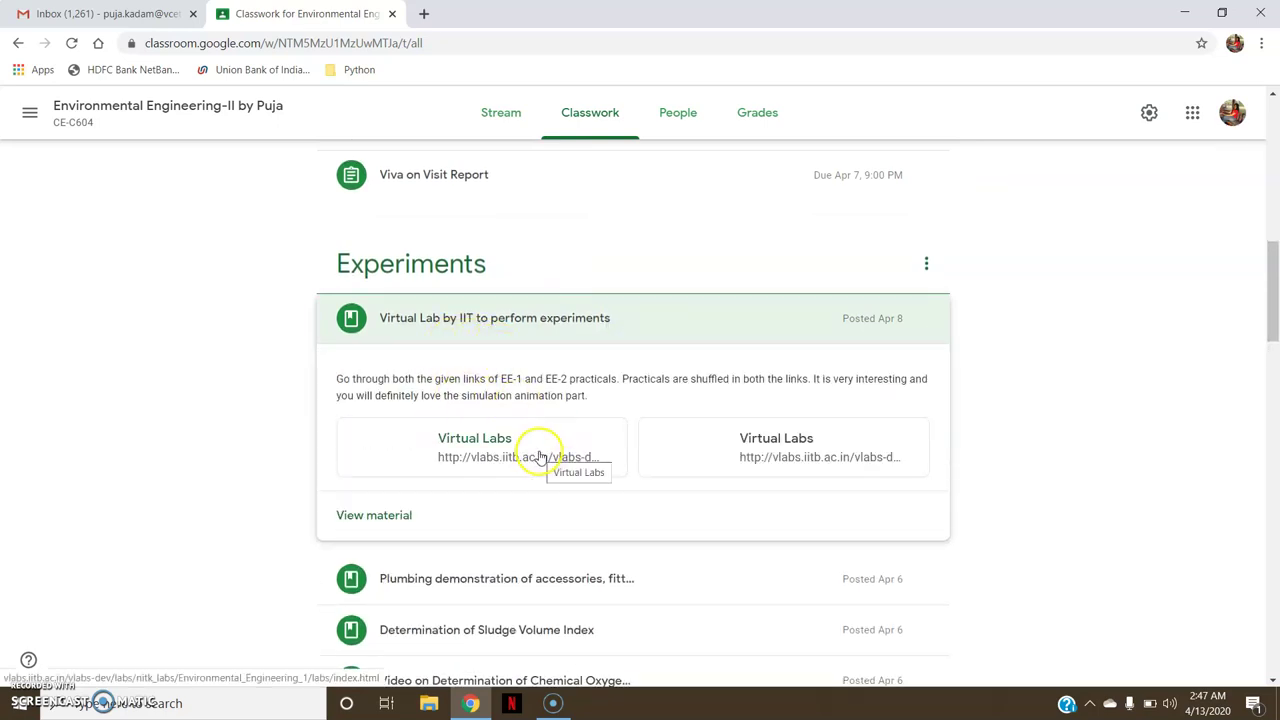
{"action": "scroll", "coordinate": [767, 358], "scroll_direction": "down", "scroll_amount": 4}
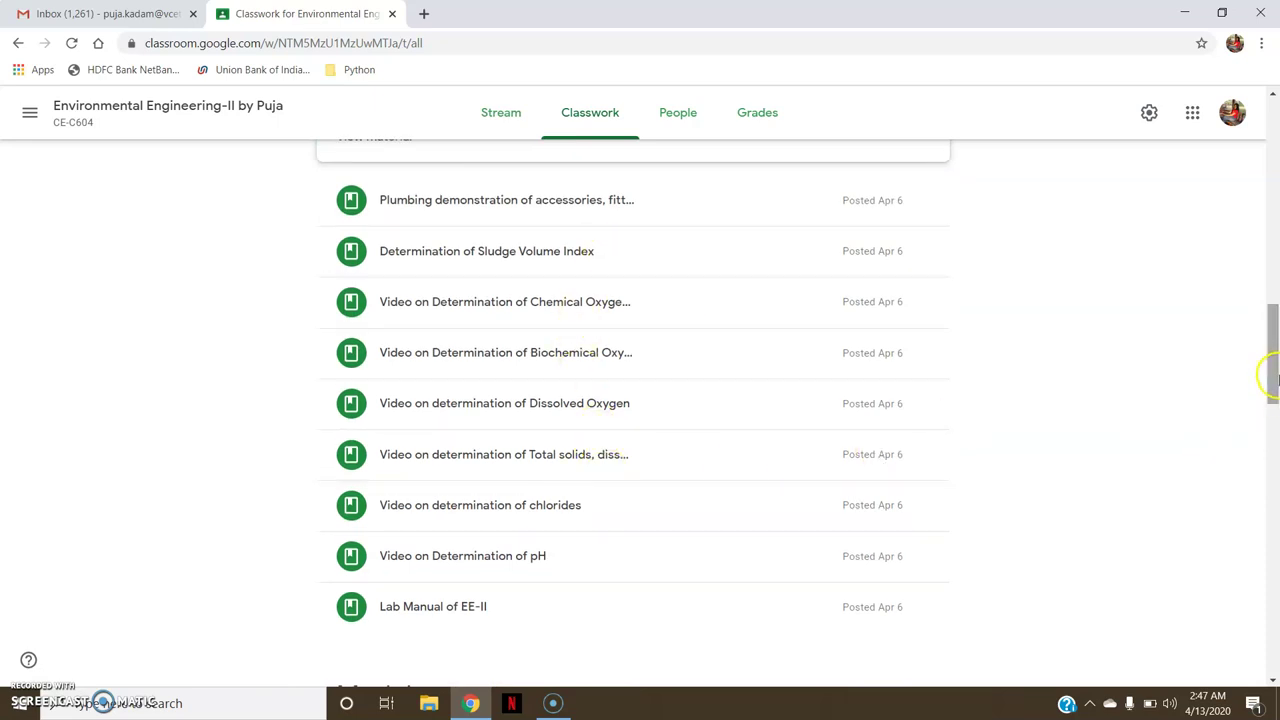
Expand the Satyameva Jayate episode material in Module 6 and look over the items of Module 4 and 5
{"action": "left_click_drag", "start_coordinate": [1272, 378], "coordinate": [1272, 453]}
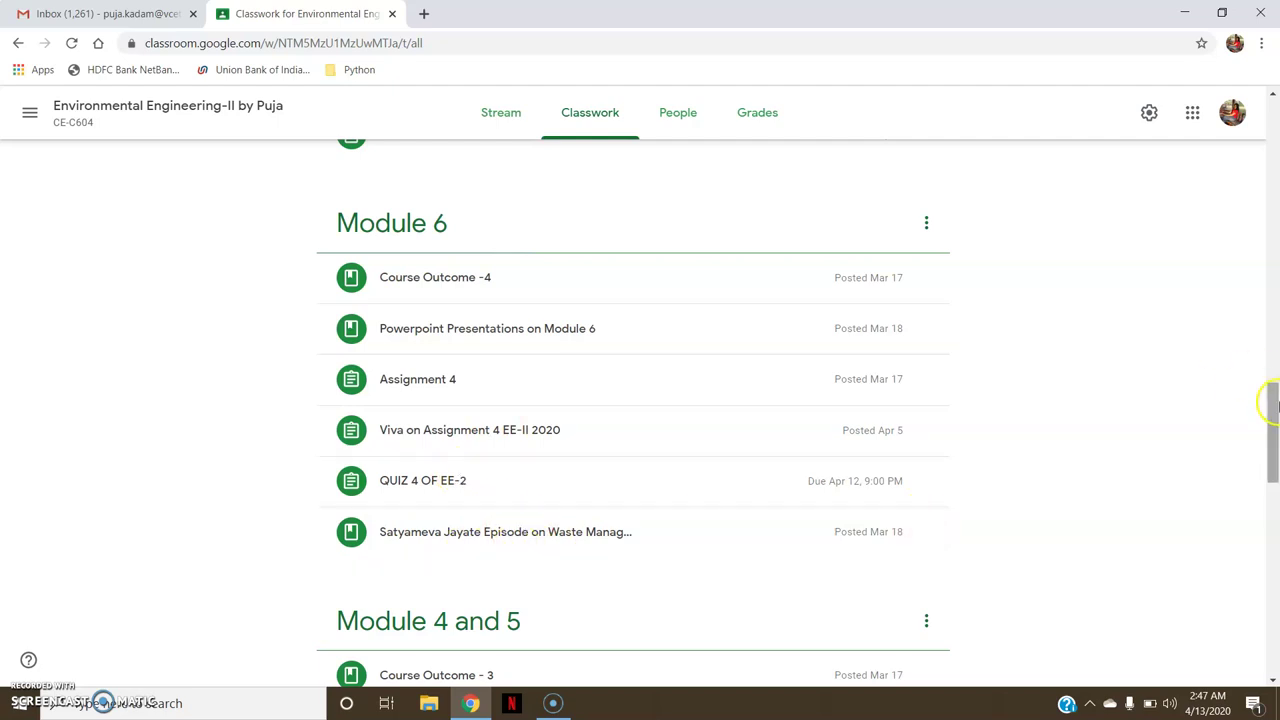
{"action": "left_click", "coordinate": [759, 535]}
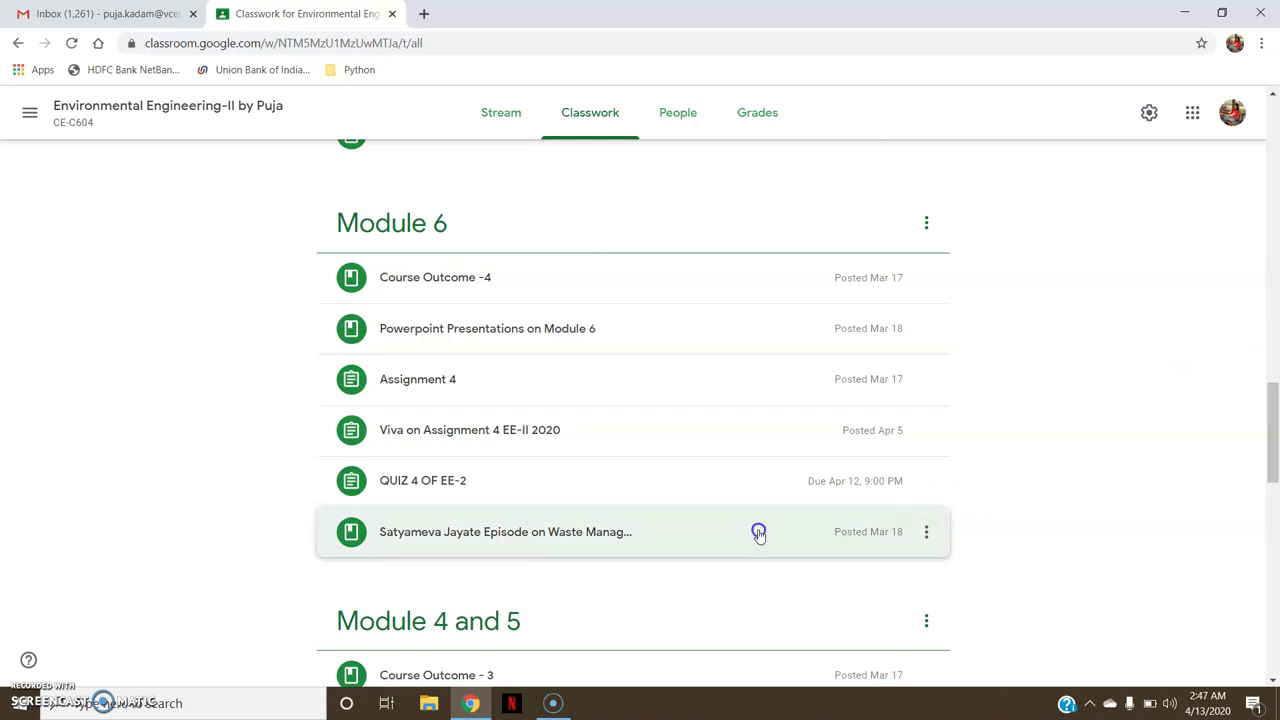
{"action": "left_click_drag", "start_coordinate": [1274, 421], "coordinate": [1274, 511]}
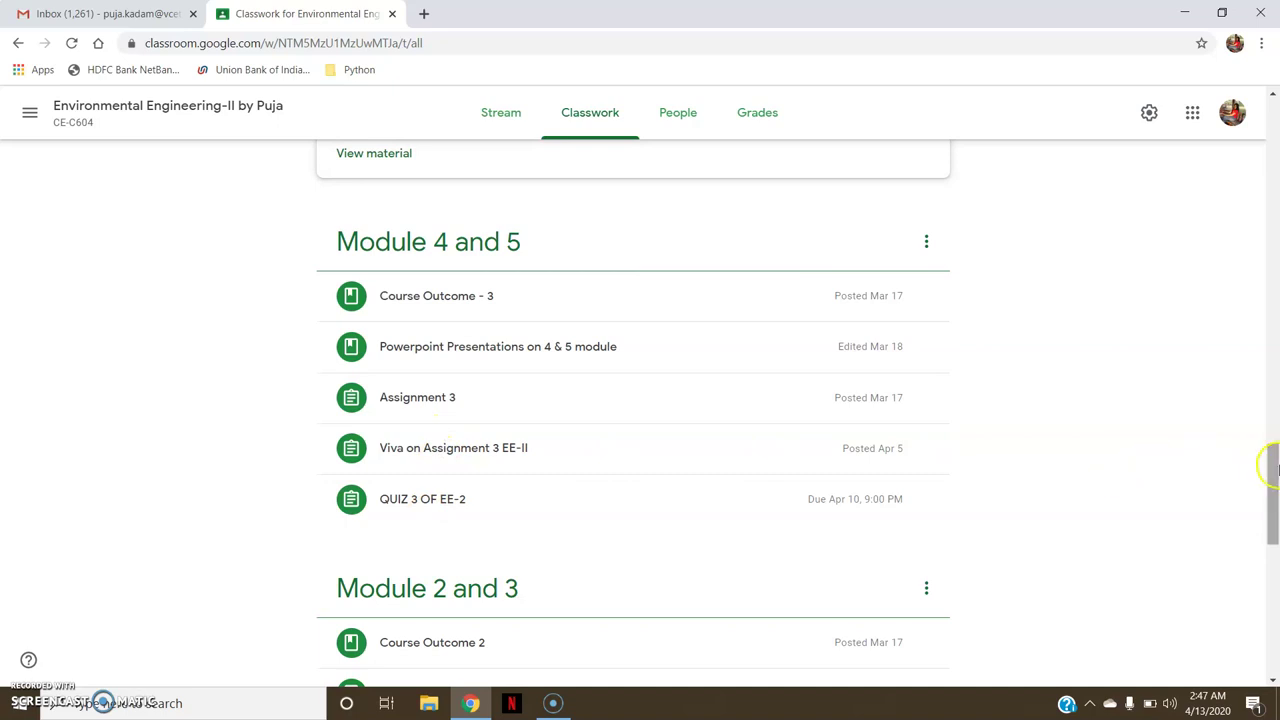
Return to the Mini Project of EE-II topic and view its format files and the report submission details again
{"action": "left_click_drag", "start_coordinate": [1270, 470], "coordinate": [1276, 222]}
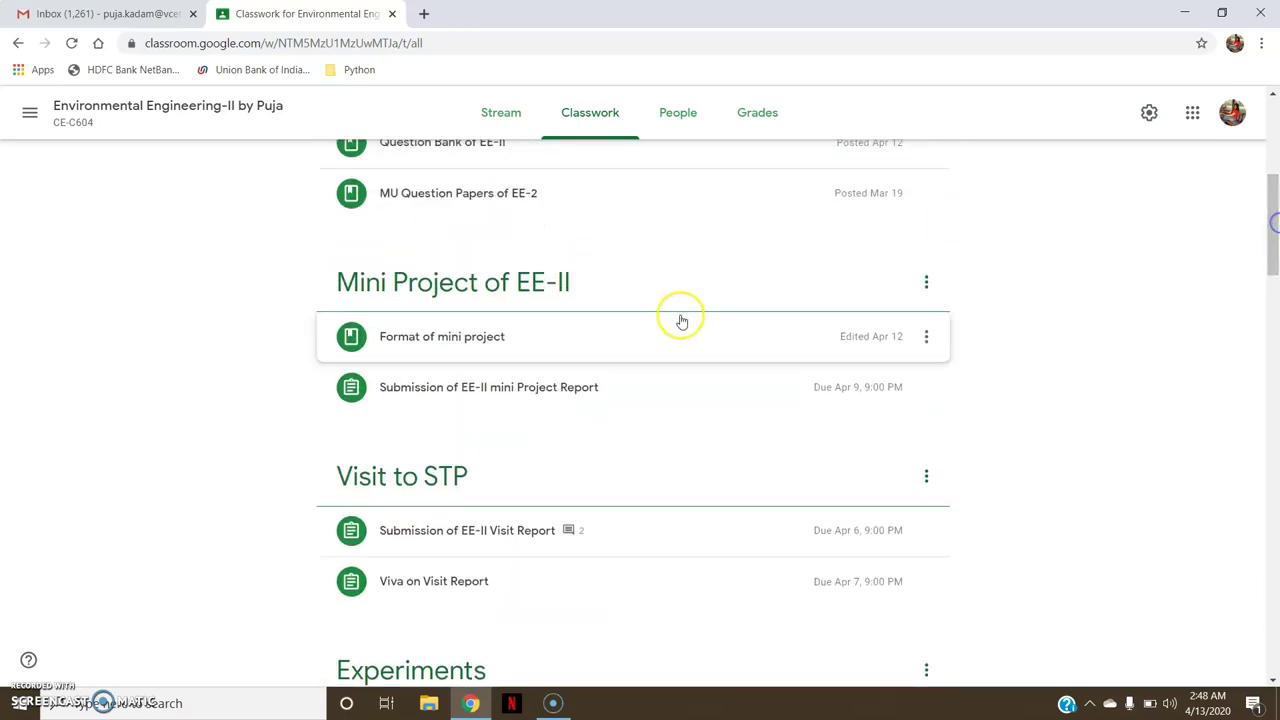
{"action": "left_click", "coordinate": [606, 354]}
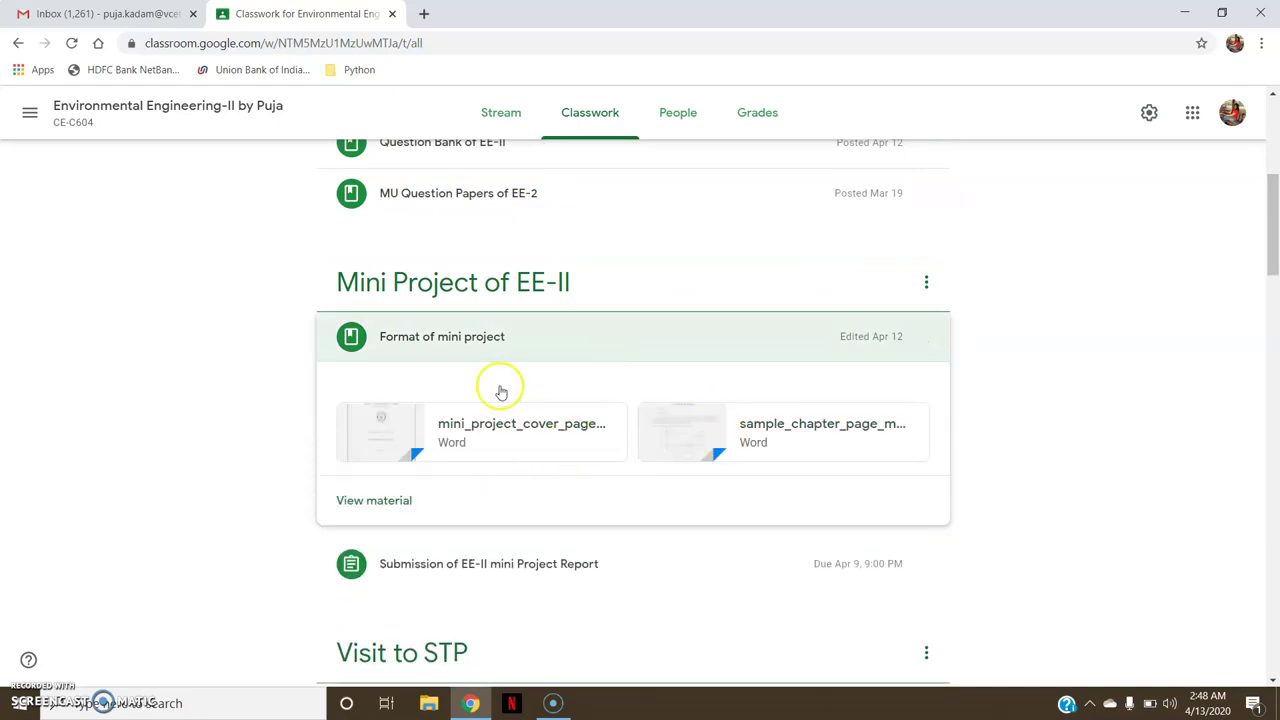
{"action": "left_click_drag", "start_coordinate": [1272, 252], "coordinate": [1272, 282]}
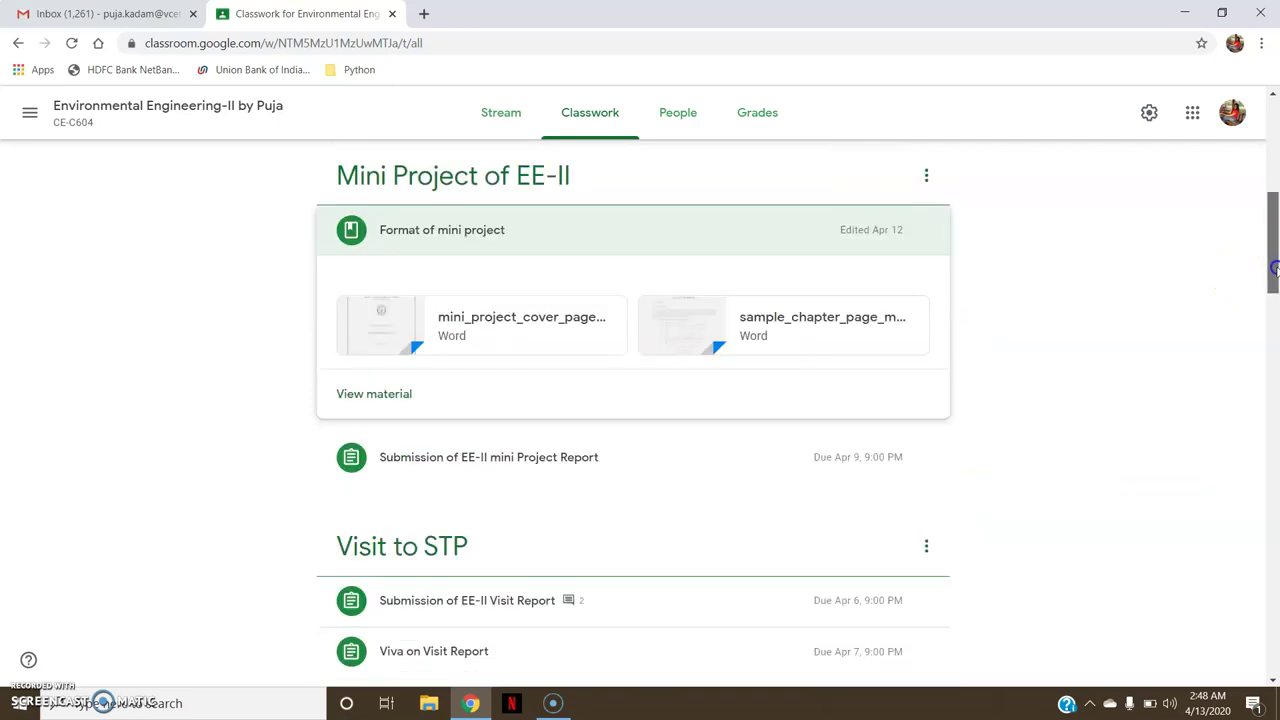
{"action": "left_click", "coordinate": [542, 396]}
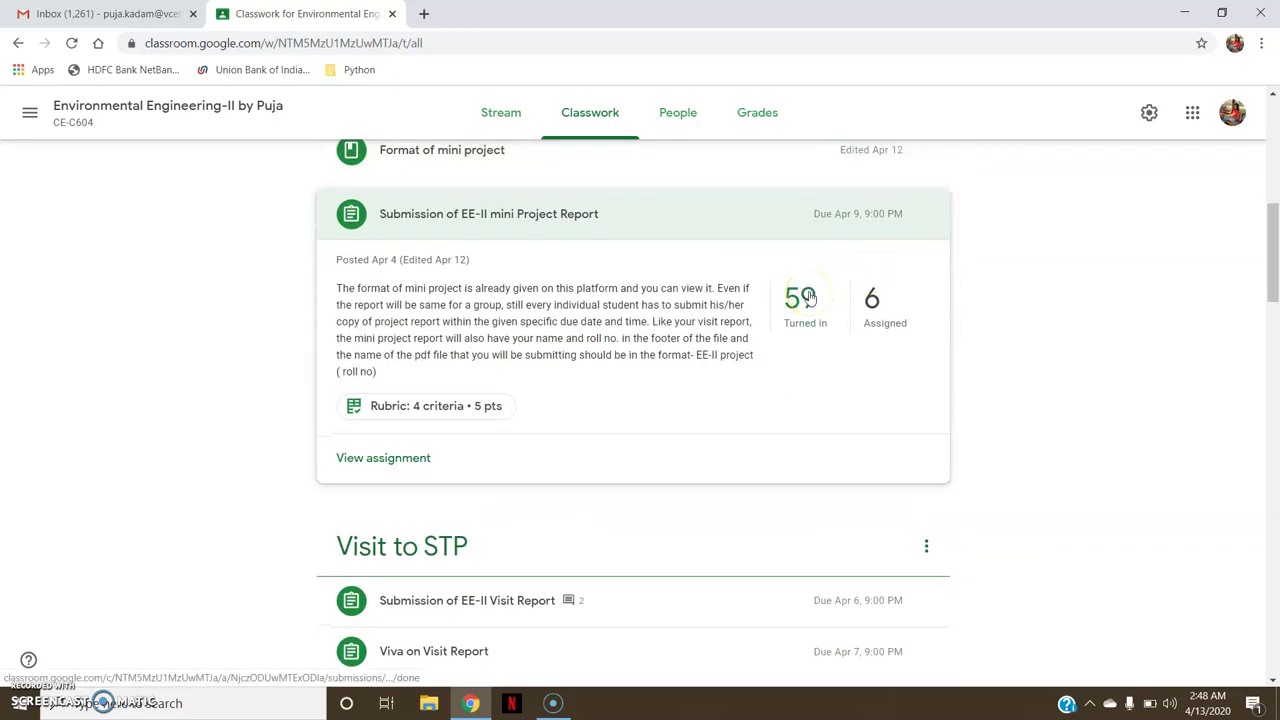
Open the EE-II mini Project Report assignment for editing, review all criteria of its rubric, and close both without changes
{"action": "left_click", "coordinate": [924, 215]}
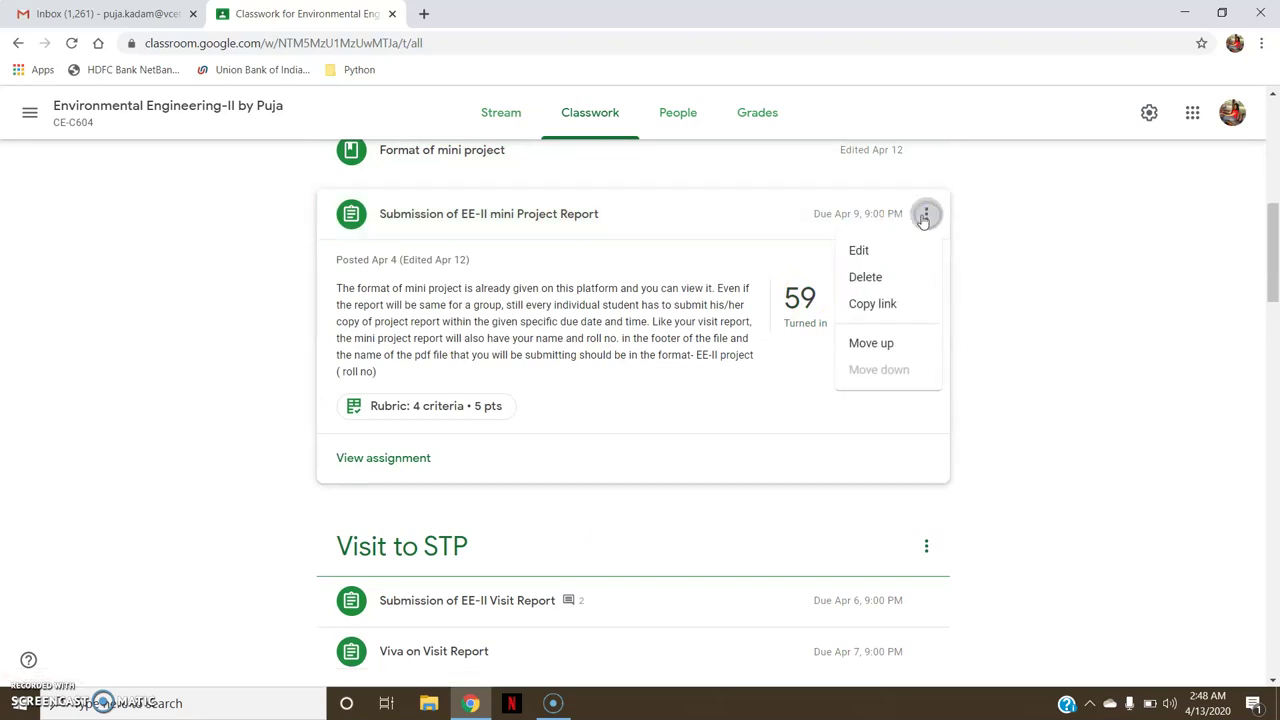
{"action": "left_click", "coordinate": [860, 250]}
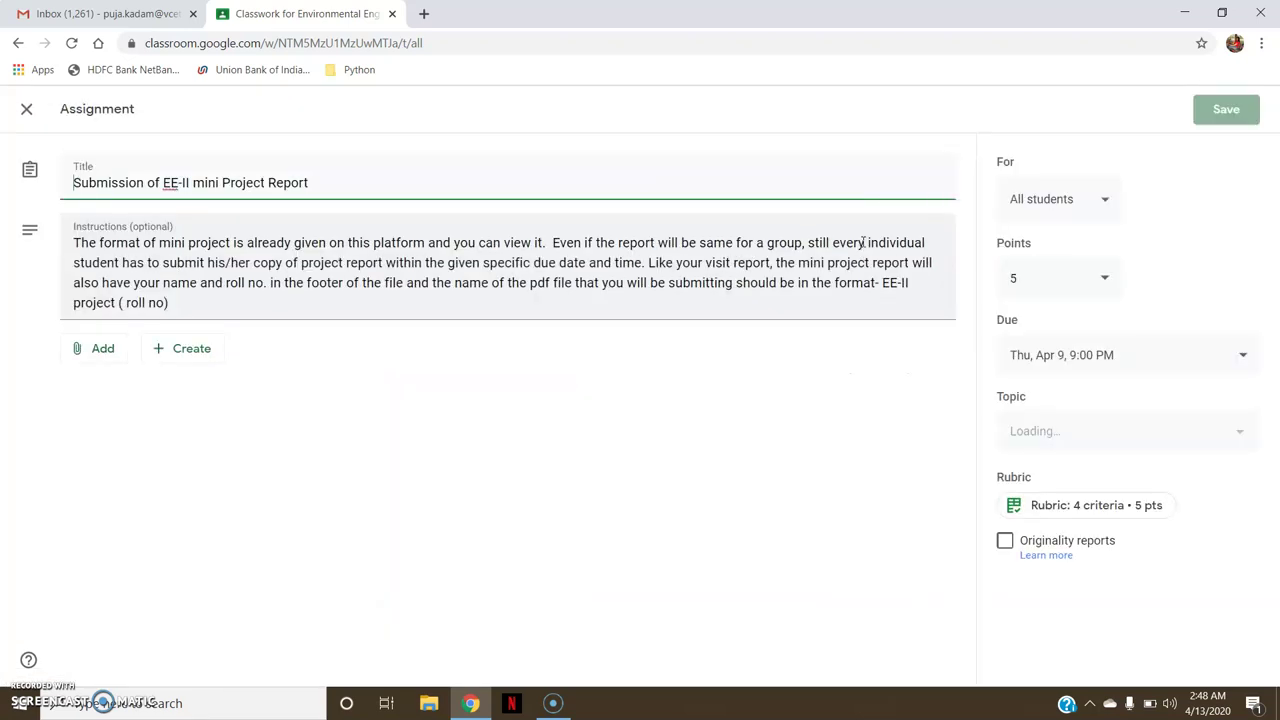
{"action": "left_click", "coordinate": [1072, 511]}
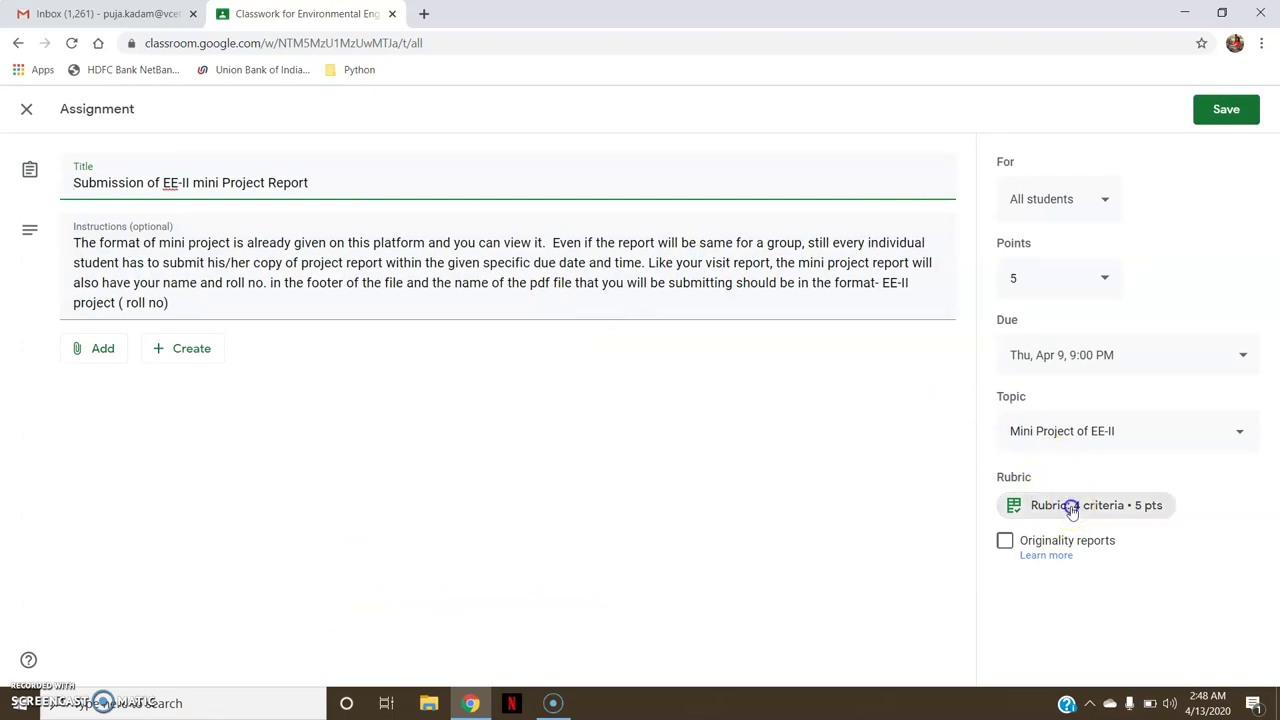
{"action": "left_click", "coordinate": [1277, 302]}
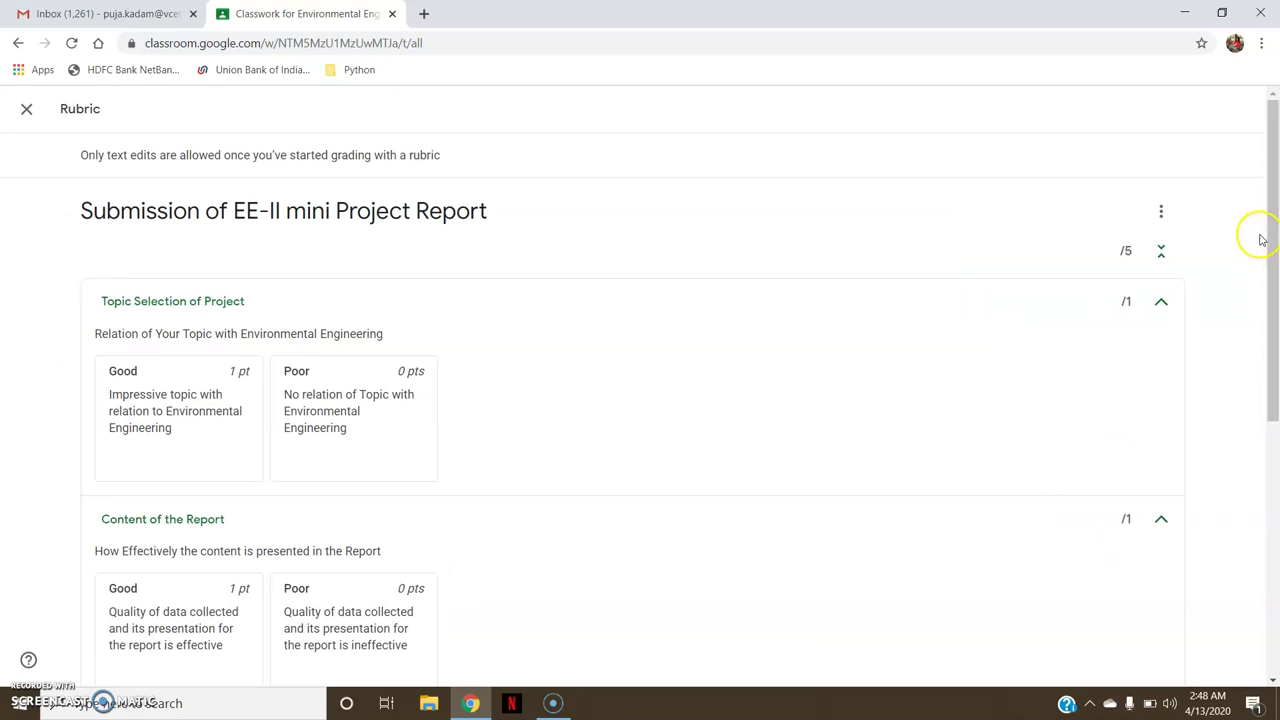
{"action": "left_click_drag", "start_coordinate": [1266, 246], "coordinate": [1276, 400]}
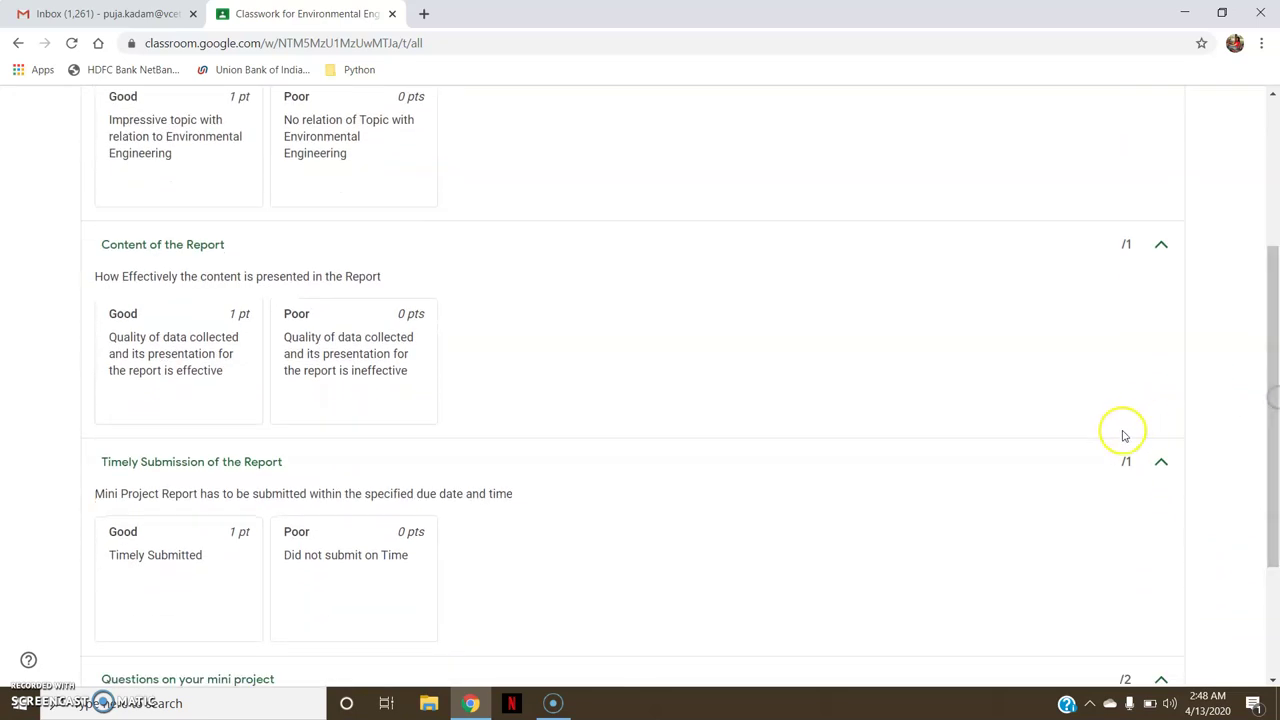
{"action": "left_click_drag", "start_coordinate": [1268, 472], "coordinate": [1275, 527]}
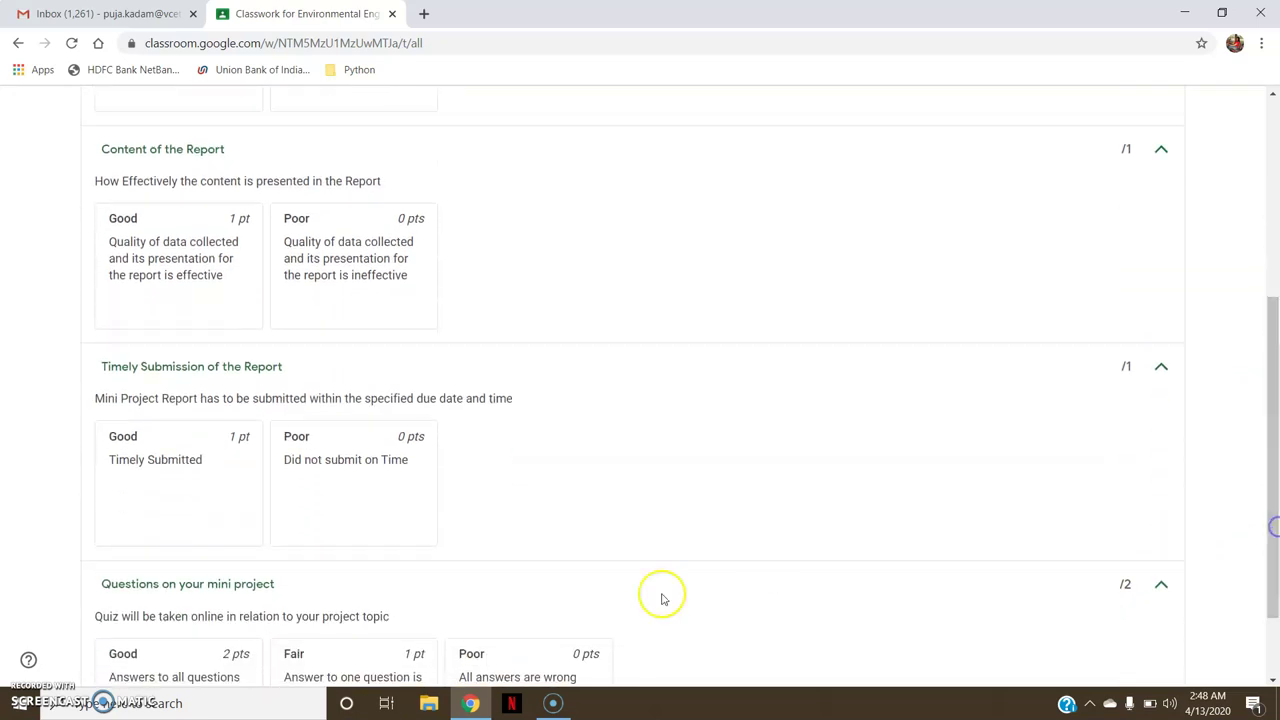
{"action": "left_click_drag", "start_coordinate": [1276, 618], "coordinate": [1276, 396]}
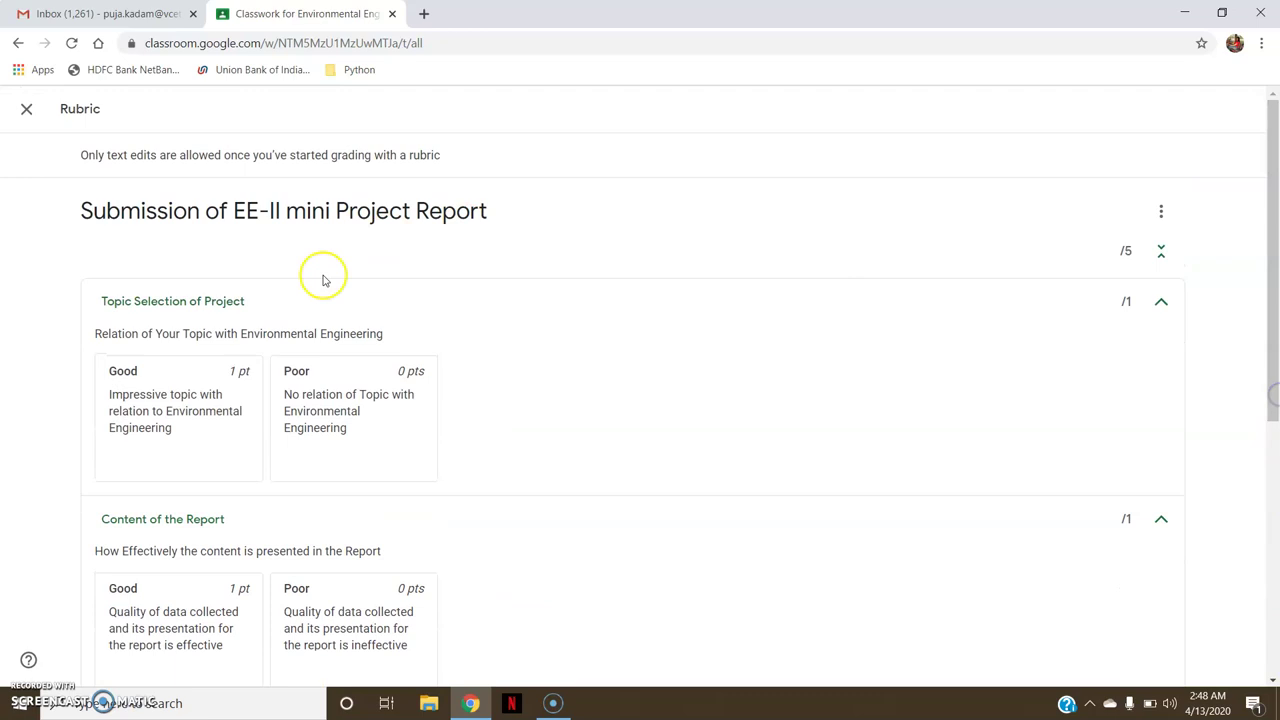
{"action": "left_click", "coordinate": [29, 113]}
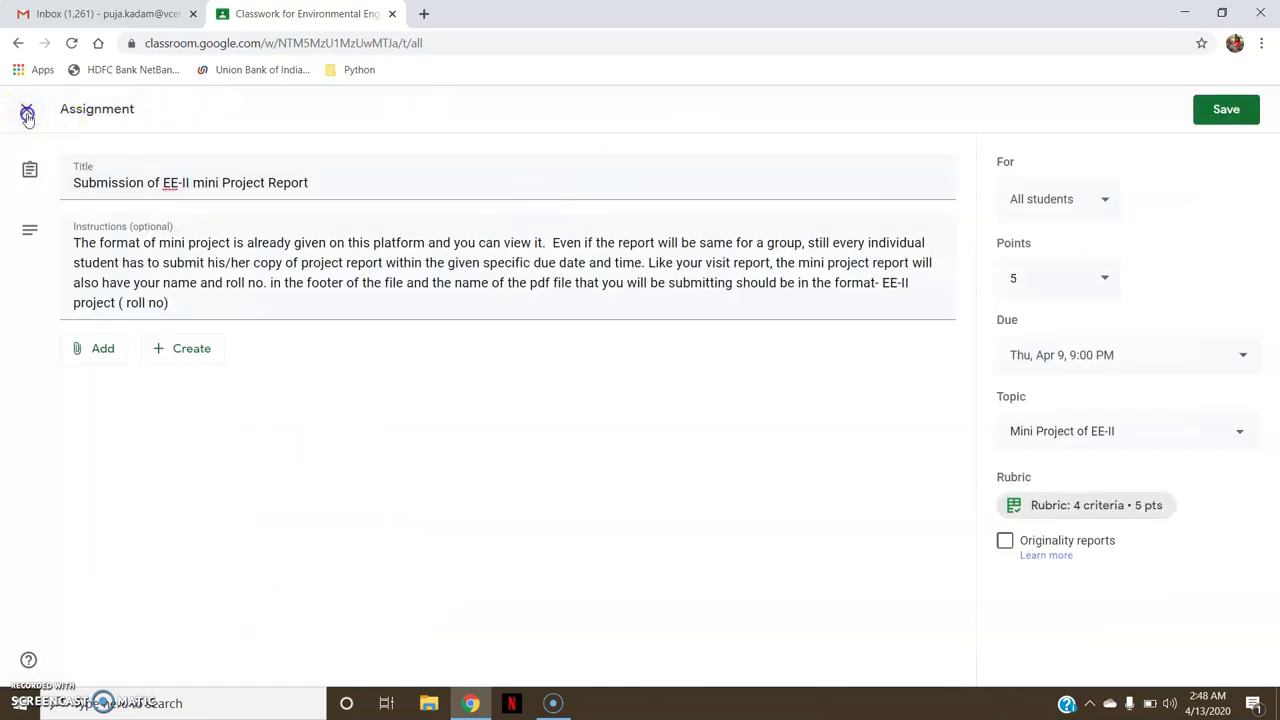
{"action": "left_click", "coordinate": [28, 113]}
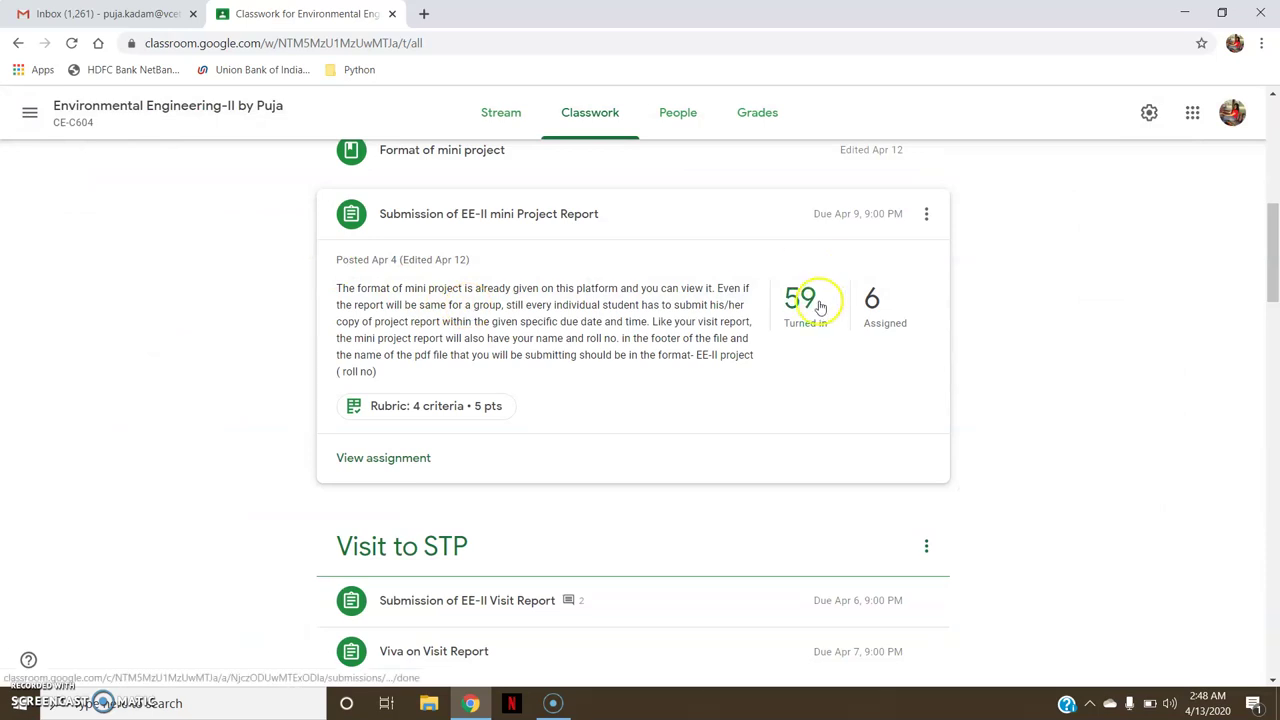
View the turned-in mini project submissions, open the report EE-2 project 06.pdf, and look over the list of students
{"action": "left_click", "coordinate": [808, 300]}
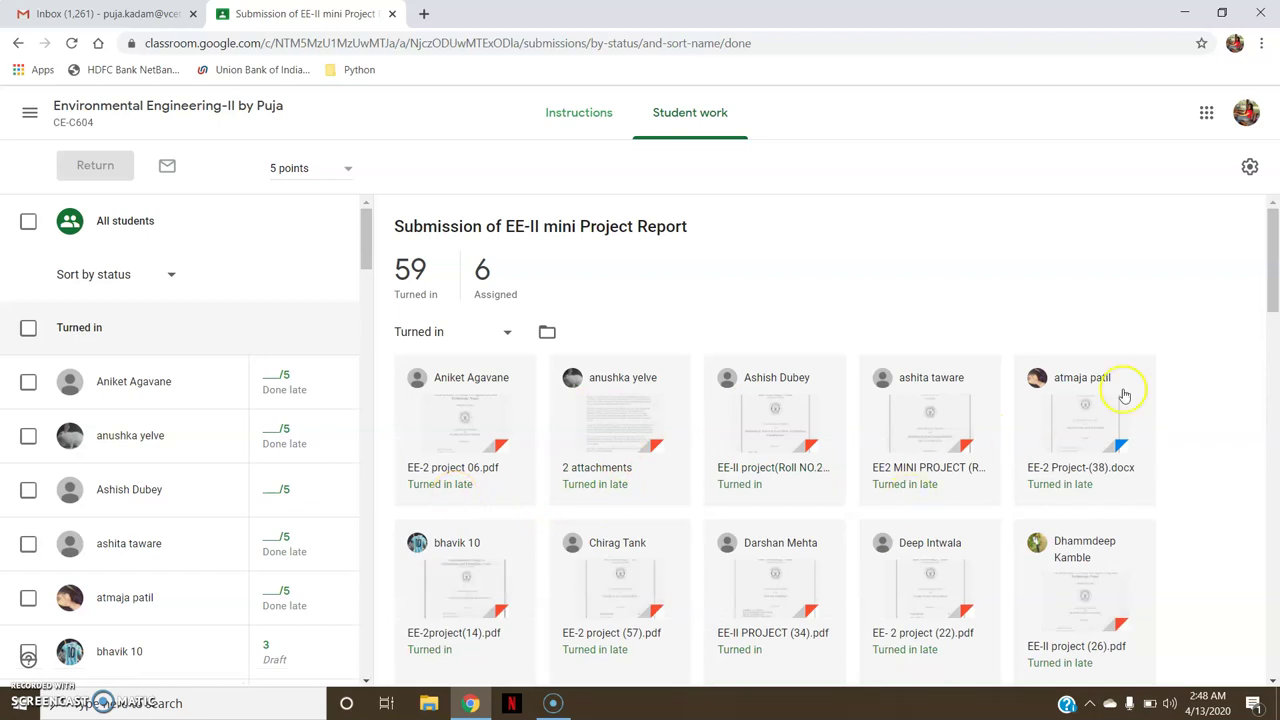
{"action": "mouse_move", "coordinate": [1271, 251]}
{"action": "left_mouse_down"}
{"action": "mouse_move", "coordinate": [1273, 540]}
{"action": "mouse_move", "coordinate": [1275, 256]}
{"action": "left_mouse_up"}
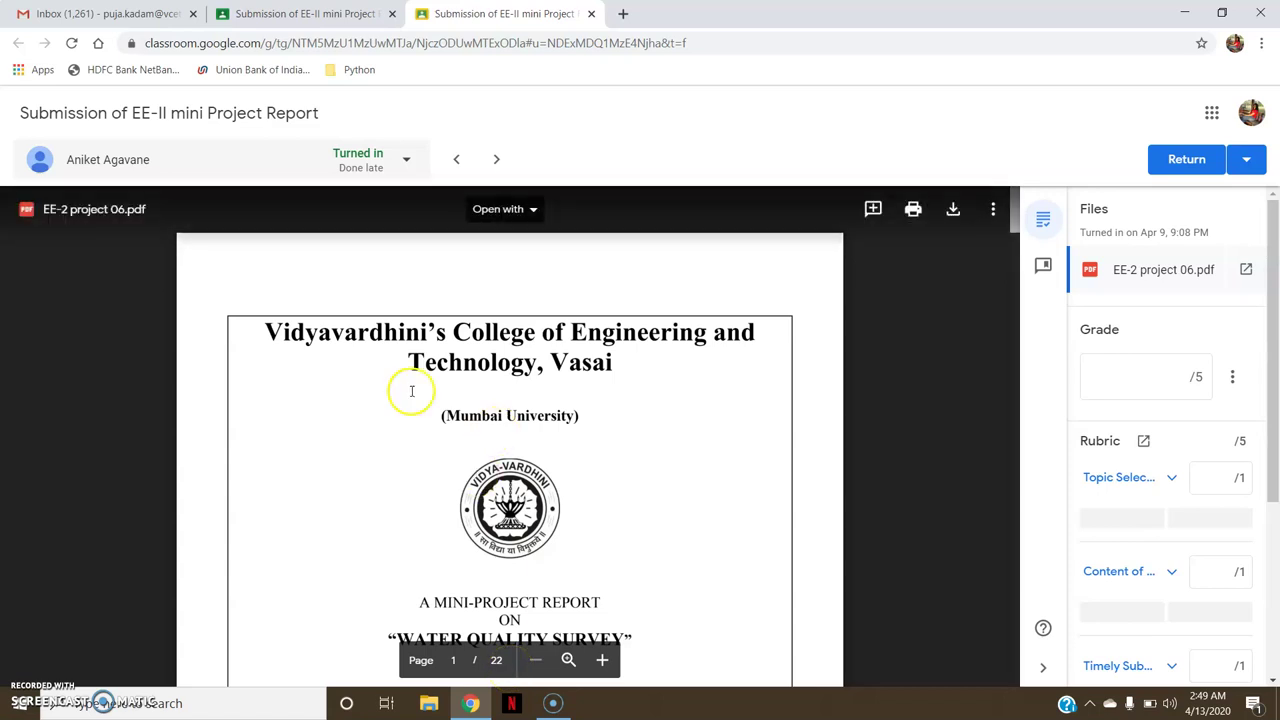
{"action": "left_click", "coordinate": [242, 172]}
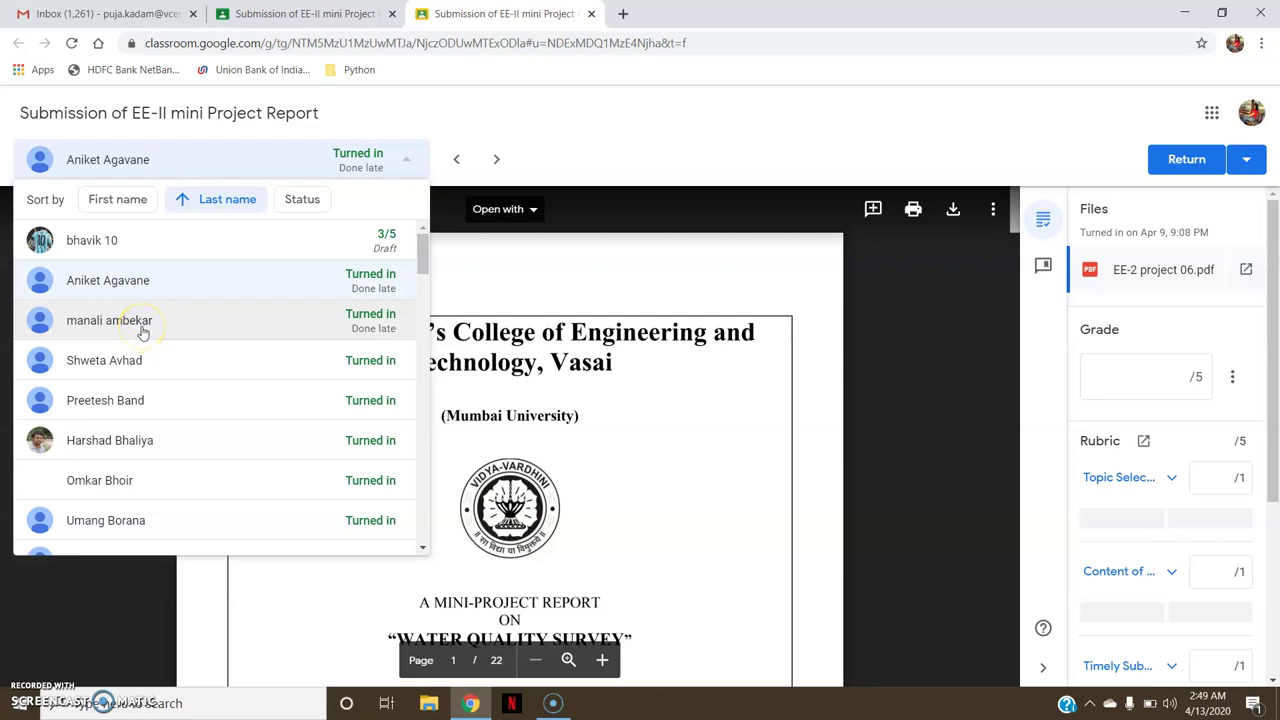
{"action": "left_click", "coordinate": [558, 350]}
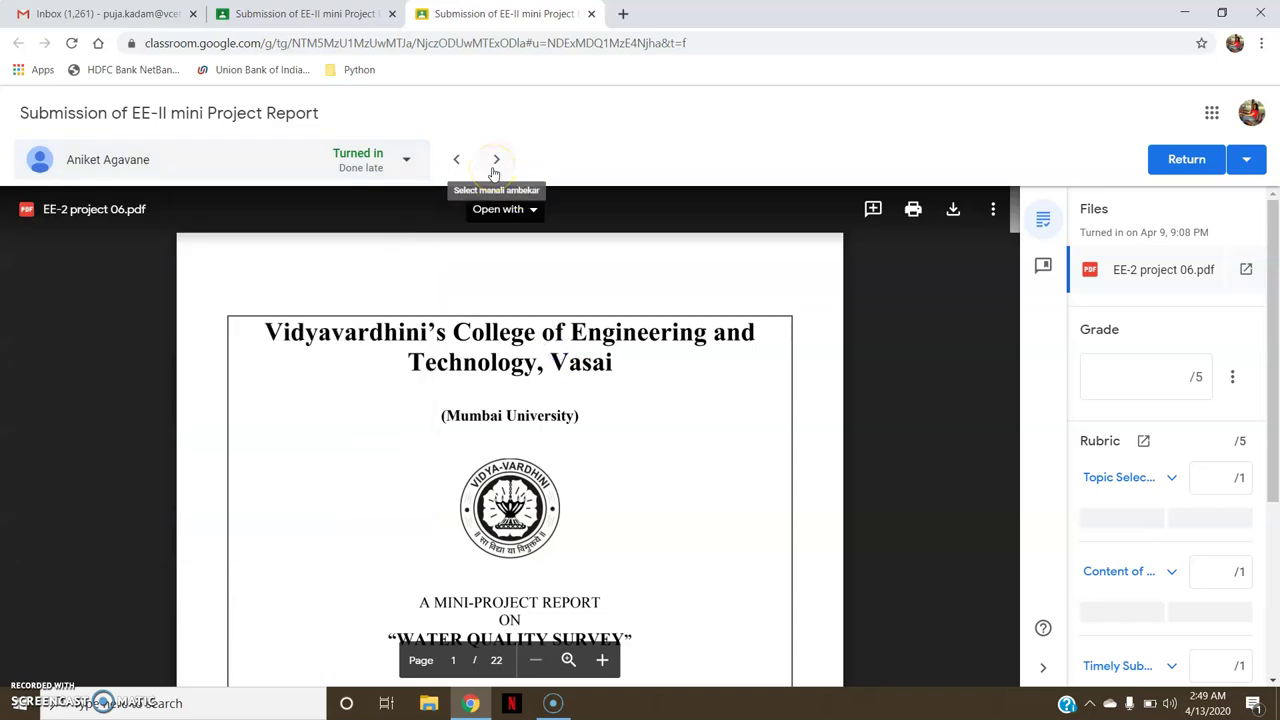
Browse forward through the next four students' reports and back again to EE-2 project 06.pdf
{"action": "left_click", "coordinate": [493, 173]}
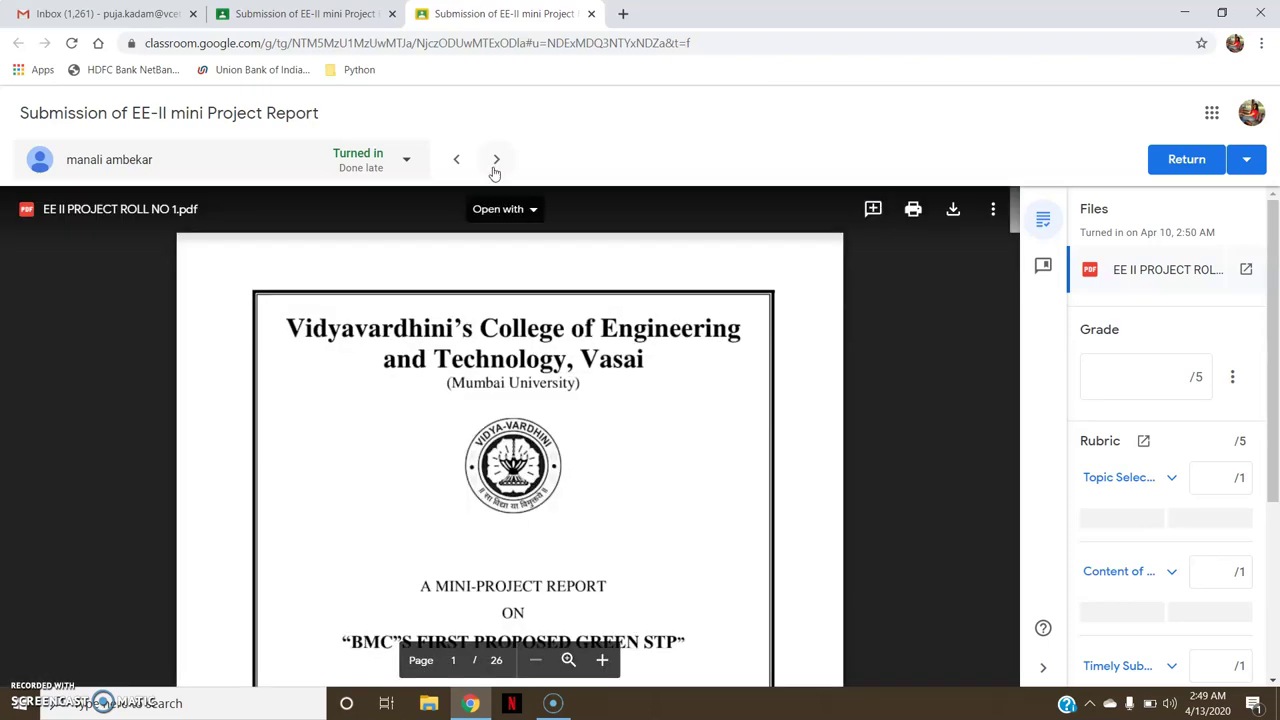
{"action": "left_click", "coordinate": [495, 166]}
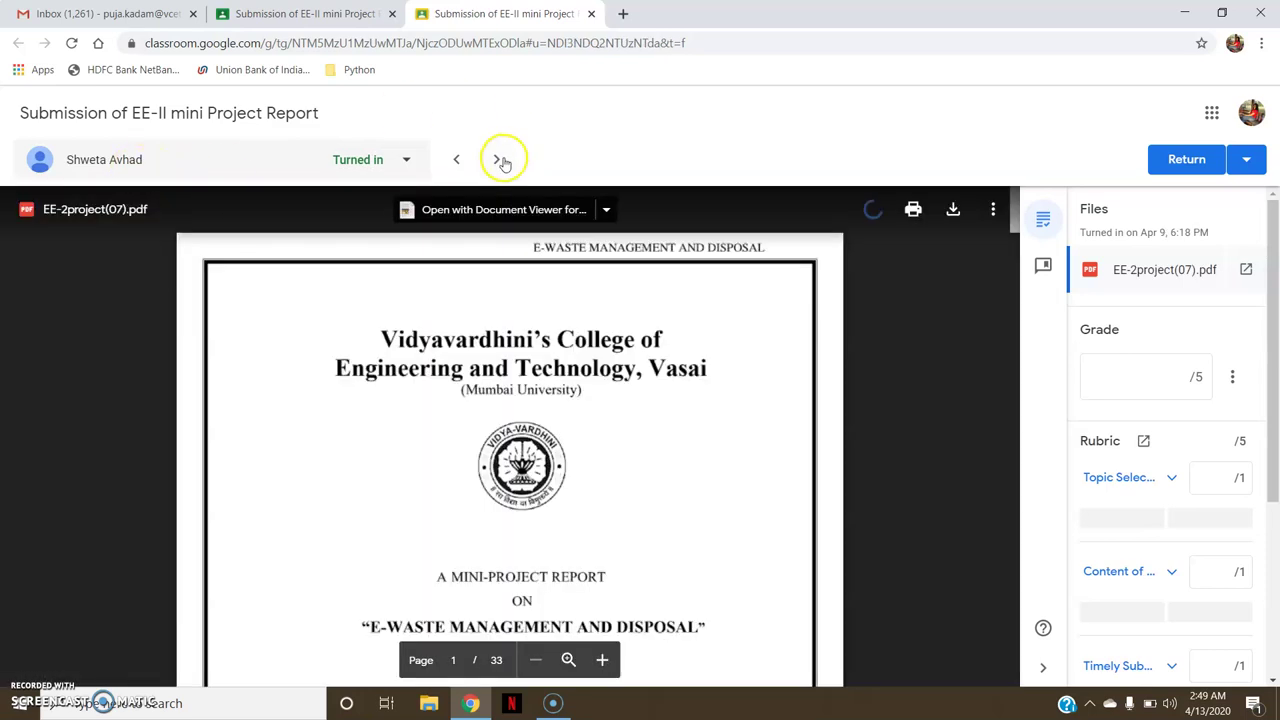
{"action": "left_click", "coordinate": [500, 162]}
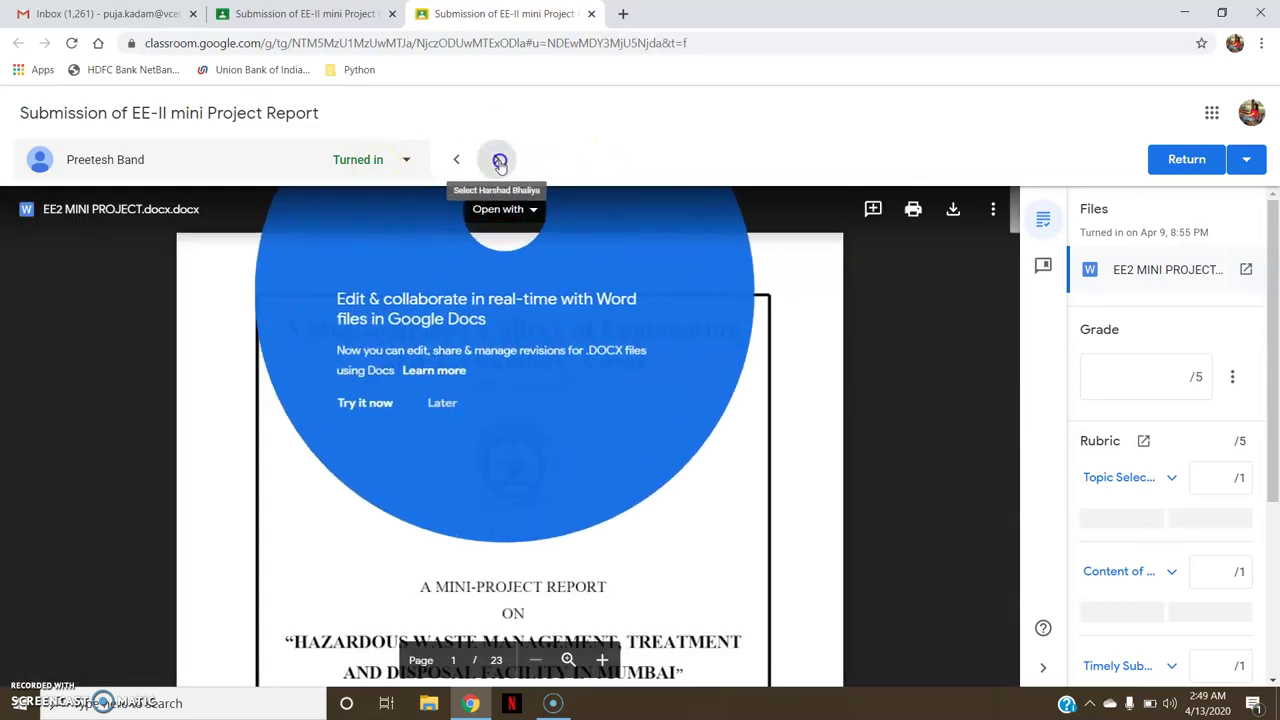
{"action": "left_click", "coordinate": [498, 162]}
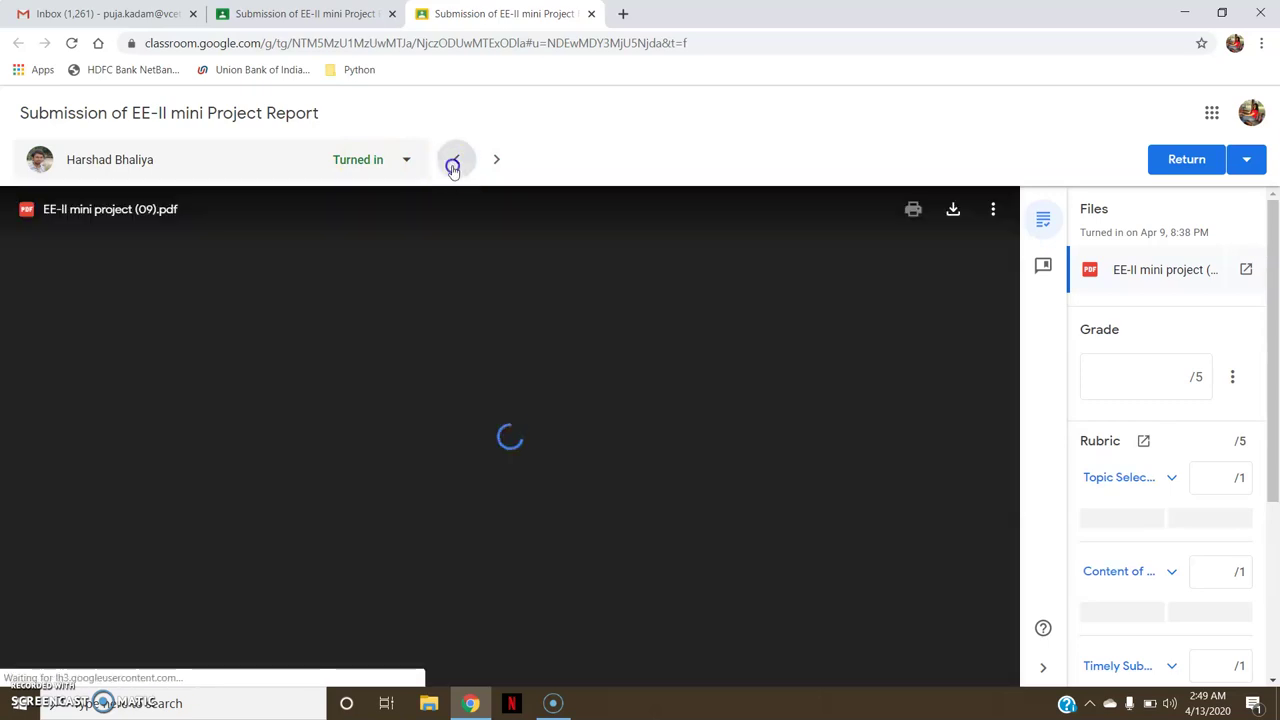
{"action": "left_click", "coordinate": [452, 166]}
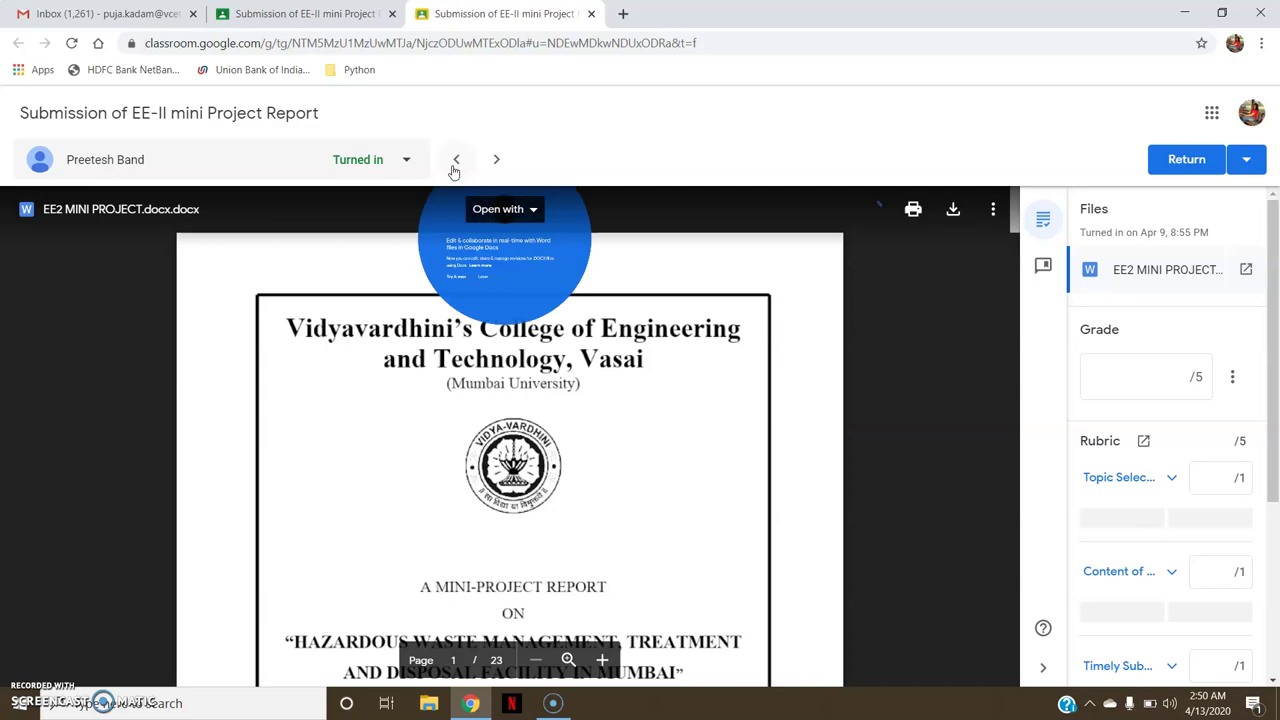
{"action": "left_click", "coordinate": [455, 163]}
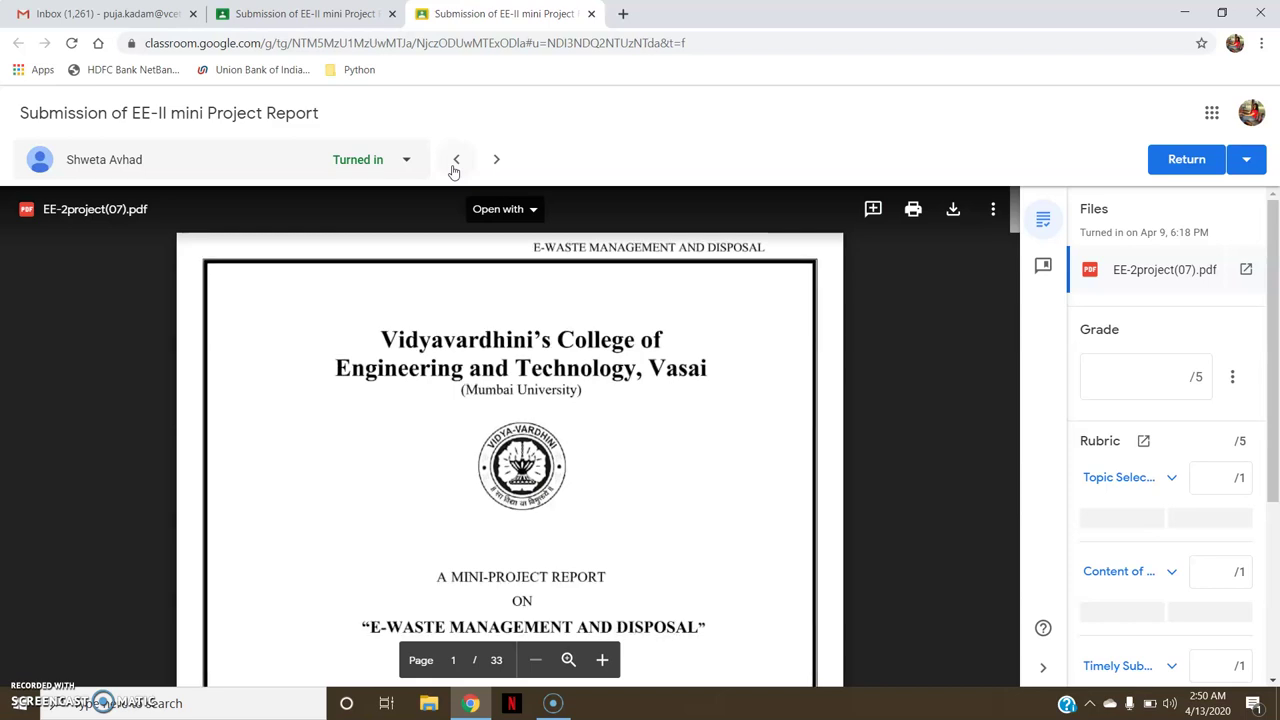
{"action": "left_click", "coordinate": [455, 163]}
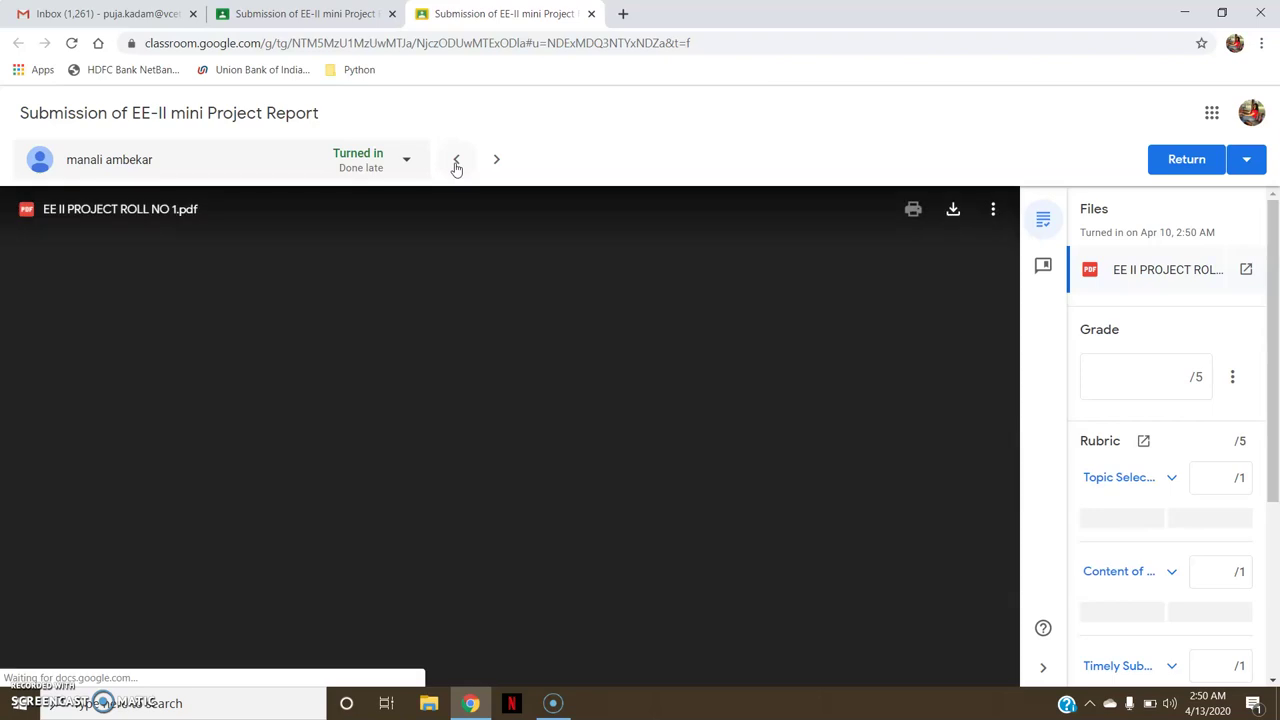
{"action": "left_click", "coordinate": [455, 163]}
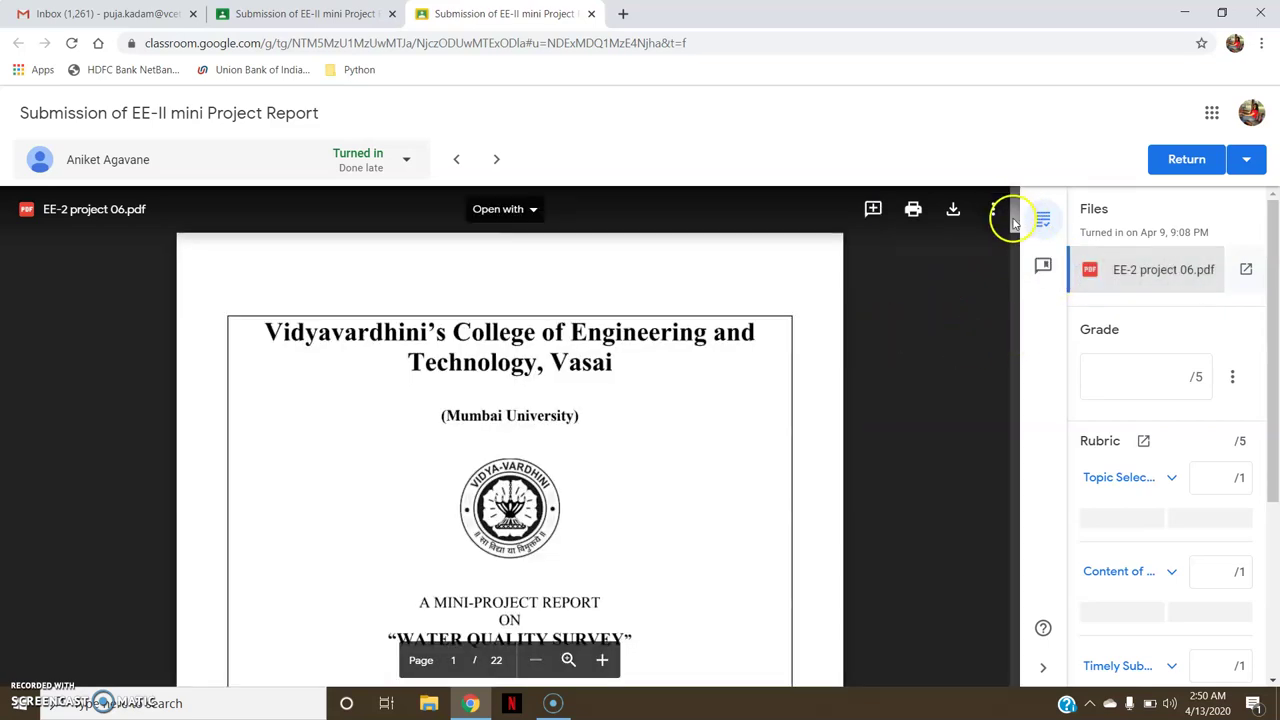
Look through the pages of EE-2 project 06.pdf as far as the Hand Pump pH table on page 7
{"action": "scroll", "coordinate": [1013, 222], "scroll_direction": "down", "scroll_amount": 10}
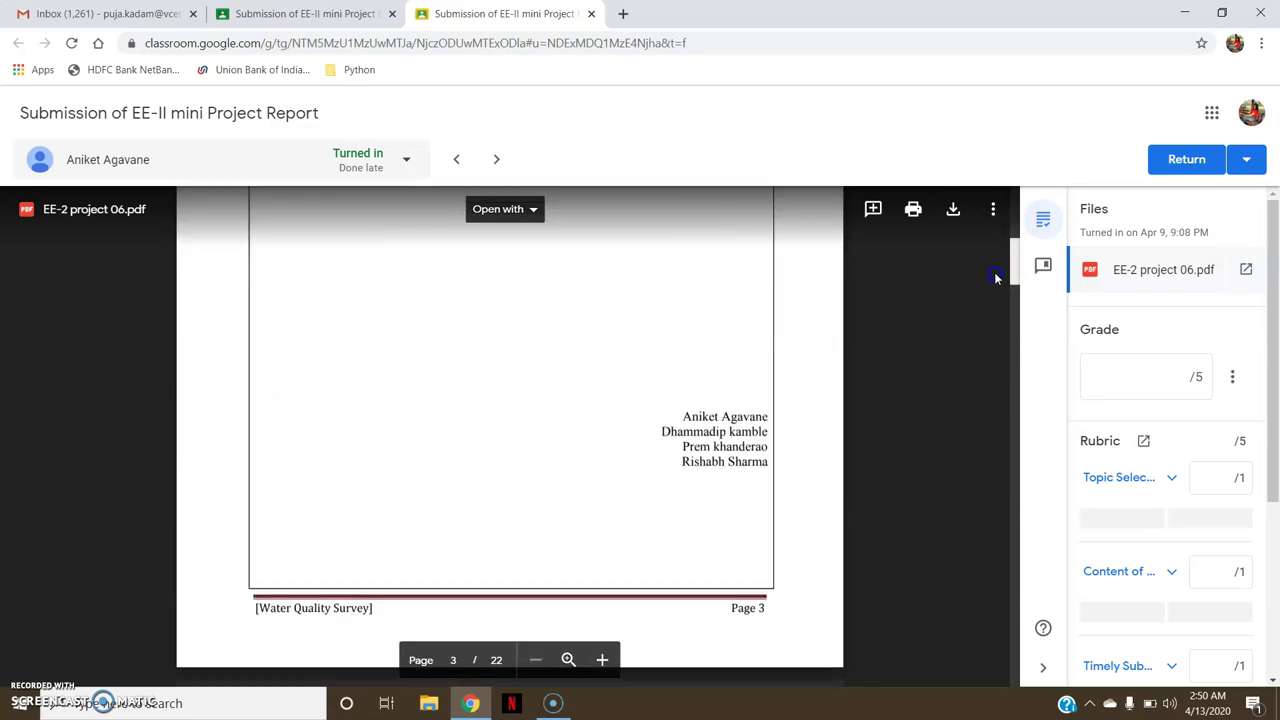
{"action": "scroll", "coordinate": [996, 278], "scroll_direction": "up", "scroll_amount": 10}
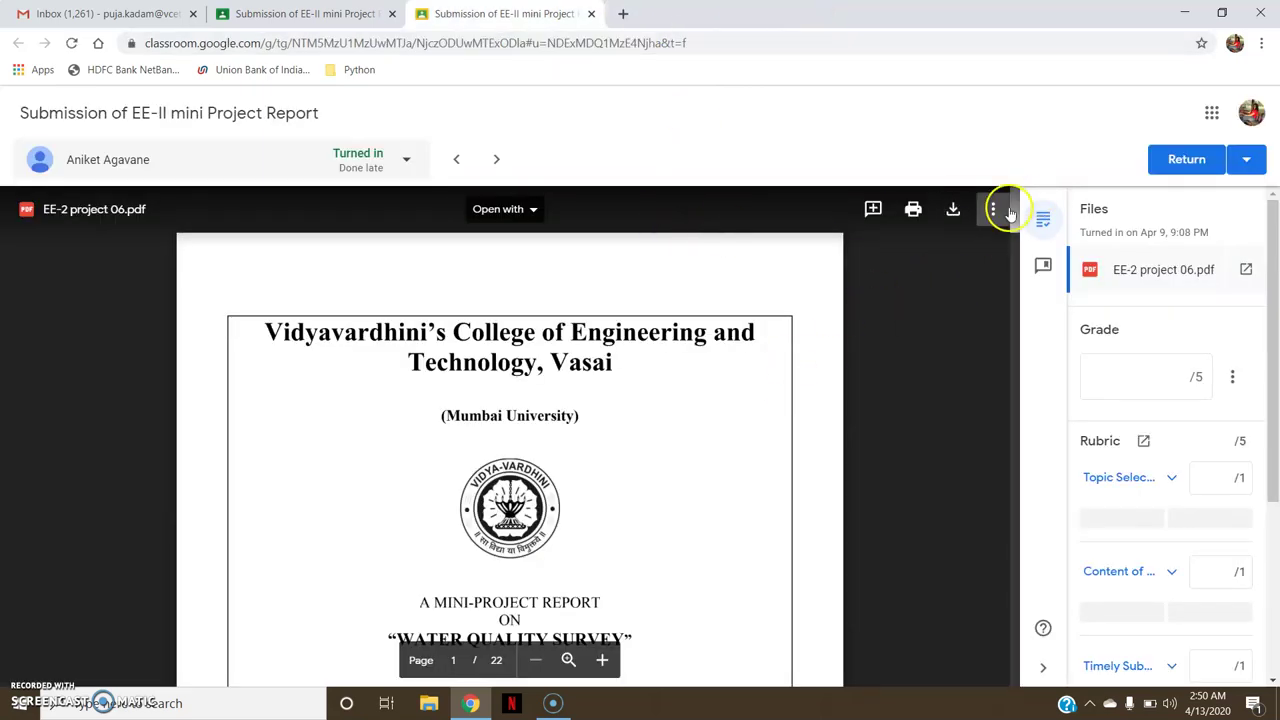
{"action": "left_click_drag", "start_coordinate": [1013, 215], "coordinate": [1010, 360]}
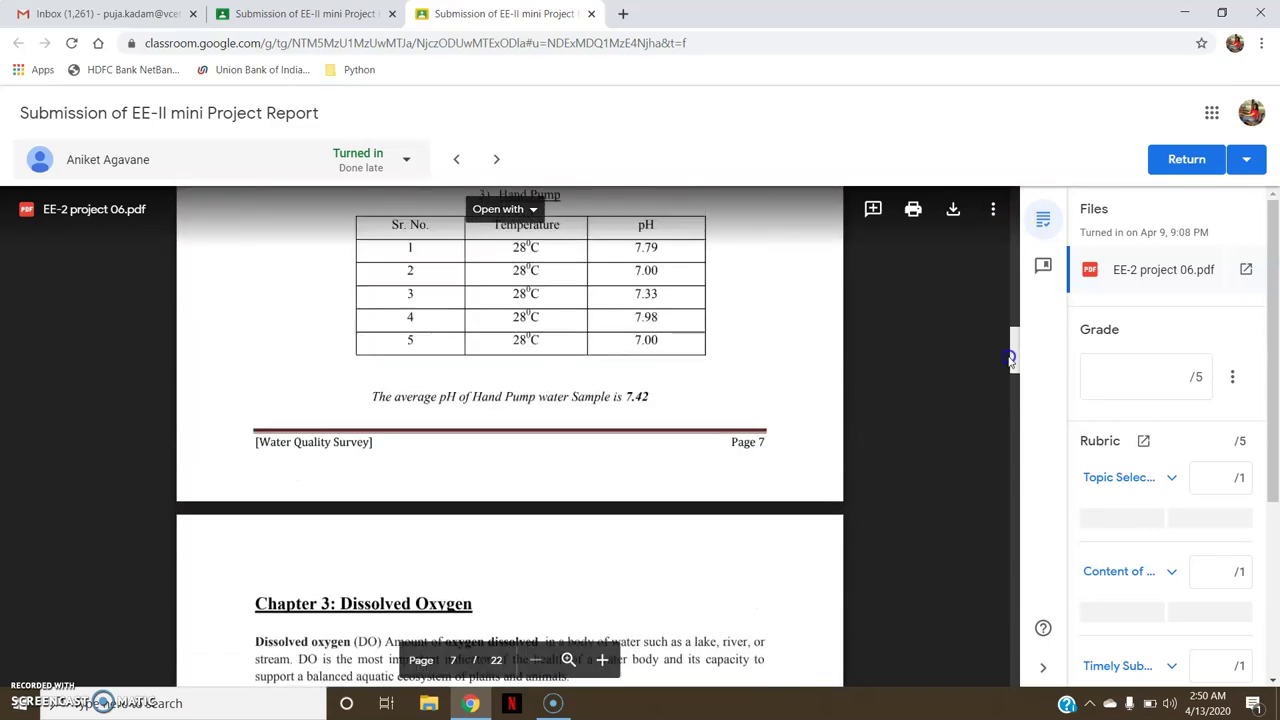
Draft the comment "this seen" on a highlighted area beside the Hand Pump pH table, and discard it
{"action": "left_click", "coordinate": [873, 212]}
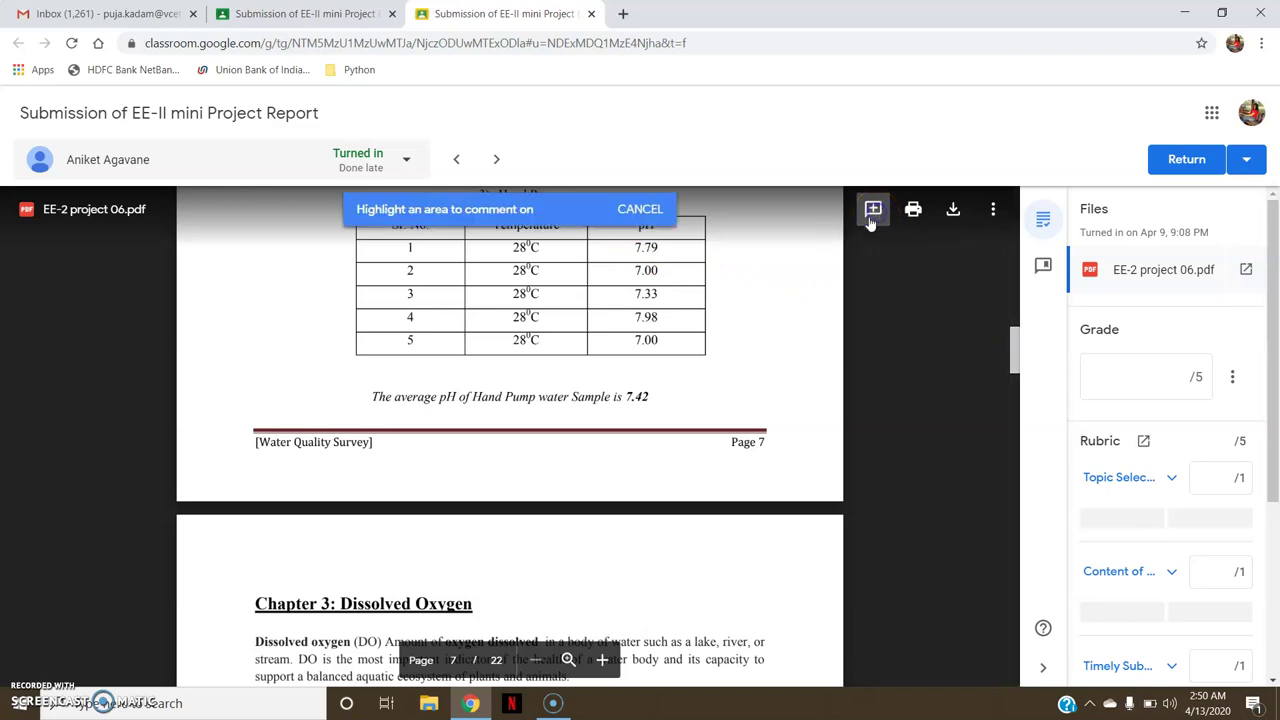
{"action": "left_click_drag", "start_coordinate": [720, 243], "coordinate": [820, 325]}
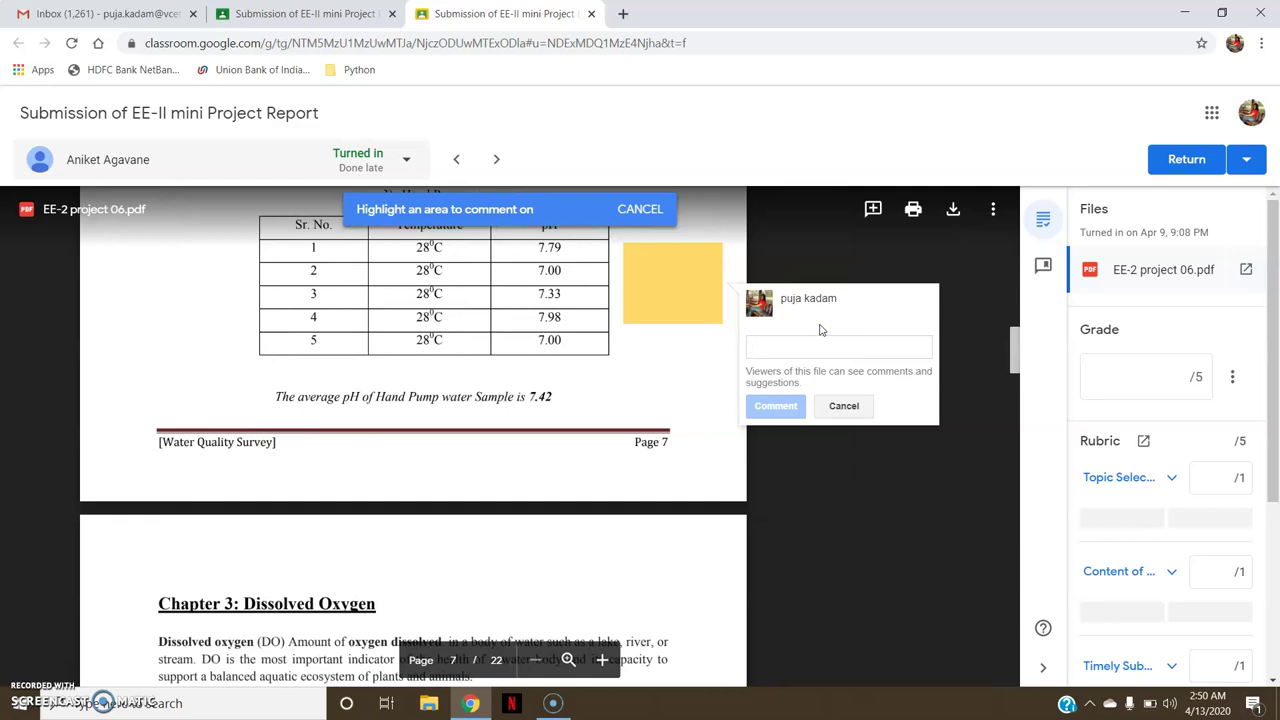
{"action": "type", "text": "this seens"}
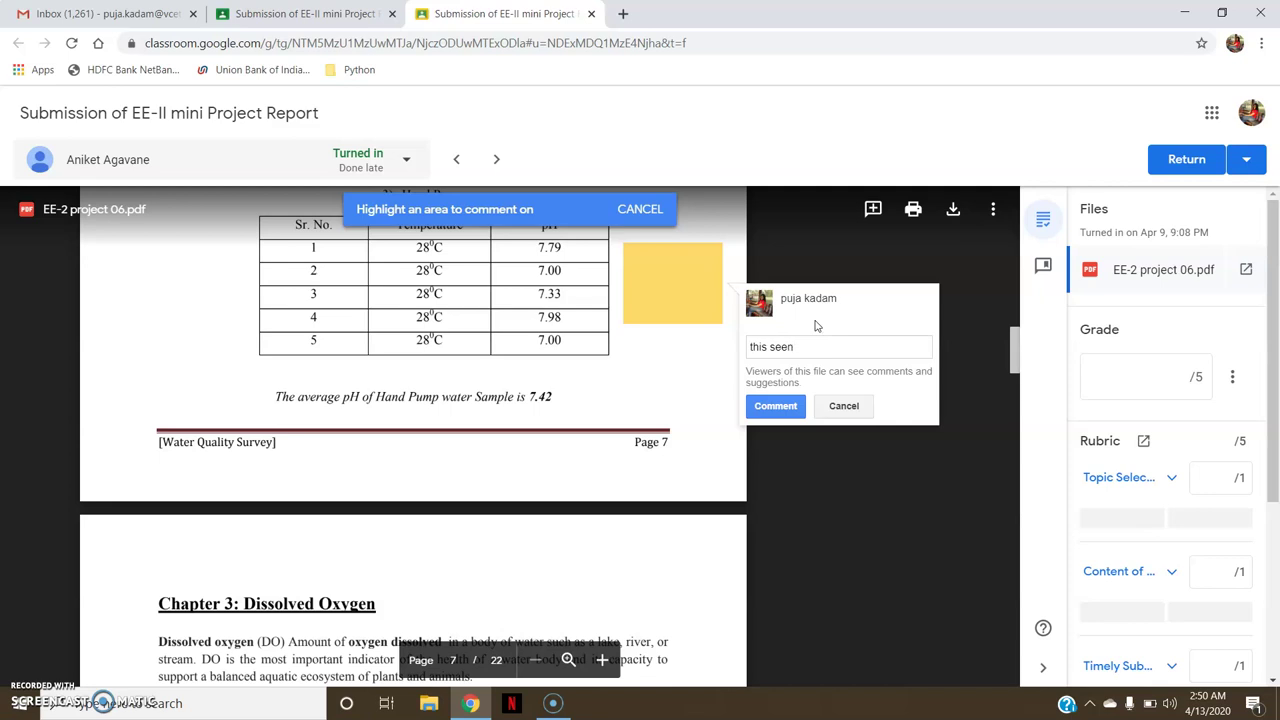
{"action": "left_click", "coordinate": [845, 406]}
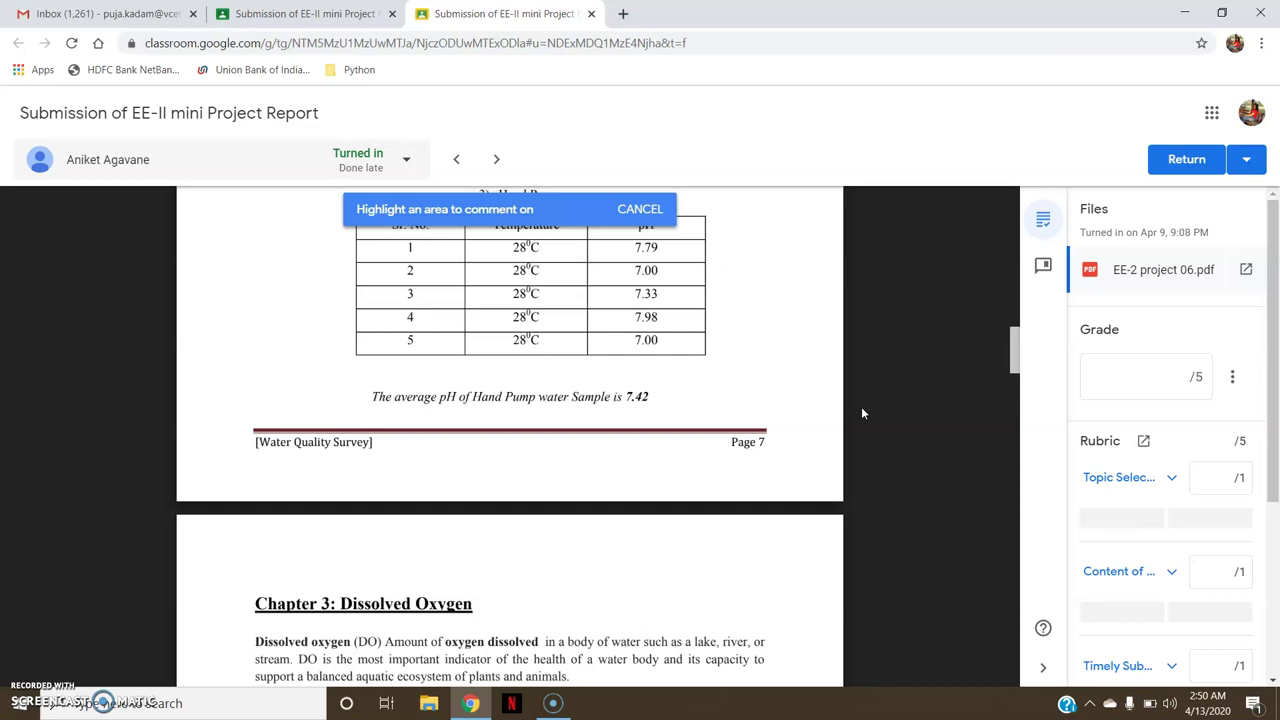
Open the comment bank, view the form for adding comments, and cancel it without adding any
{"action": "left_click", "coordinate": [1041, 272]}
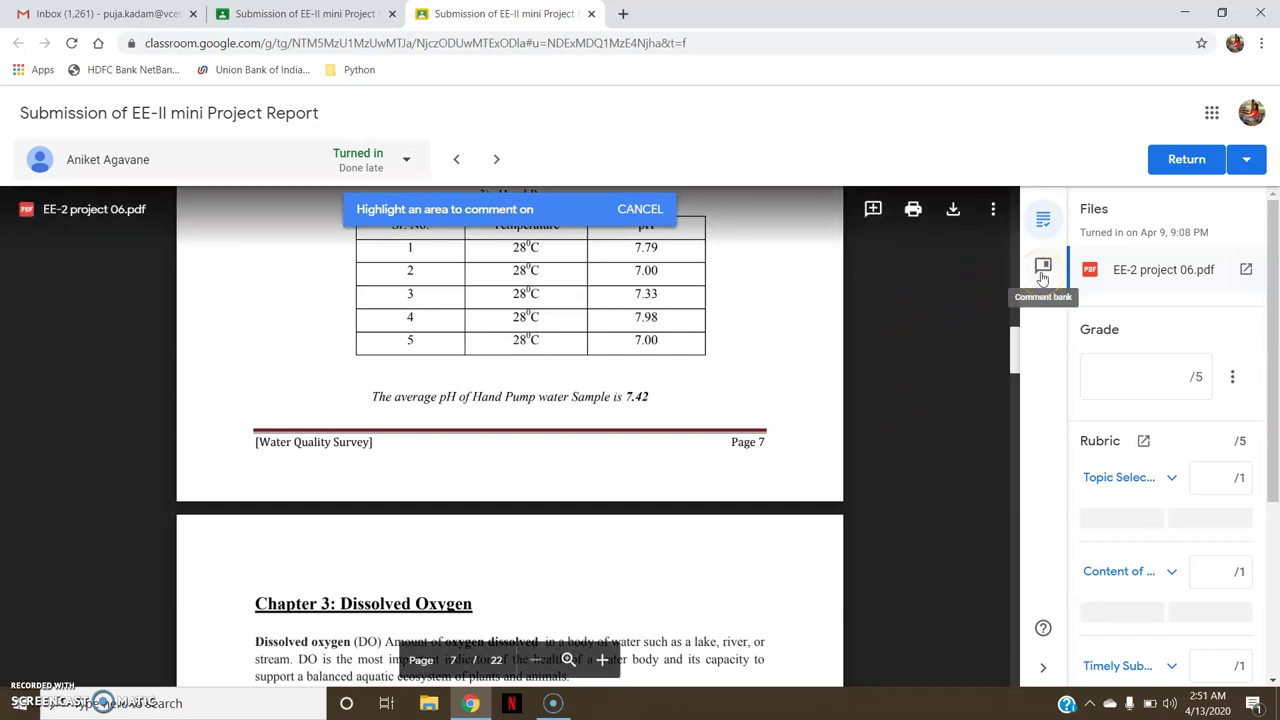
{"action": "left_click", "coordinate": [1043, 268]}
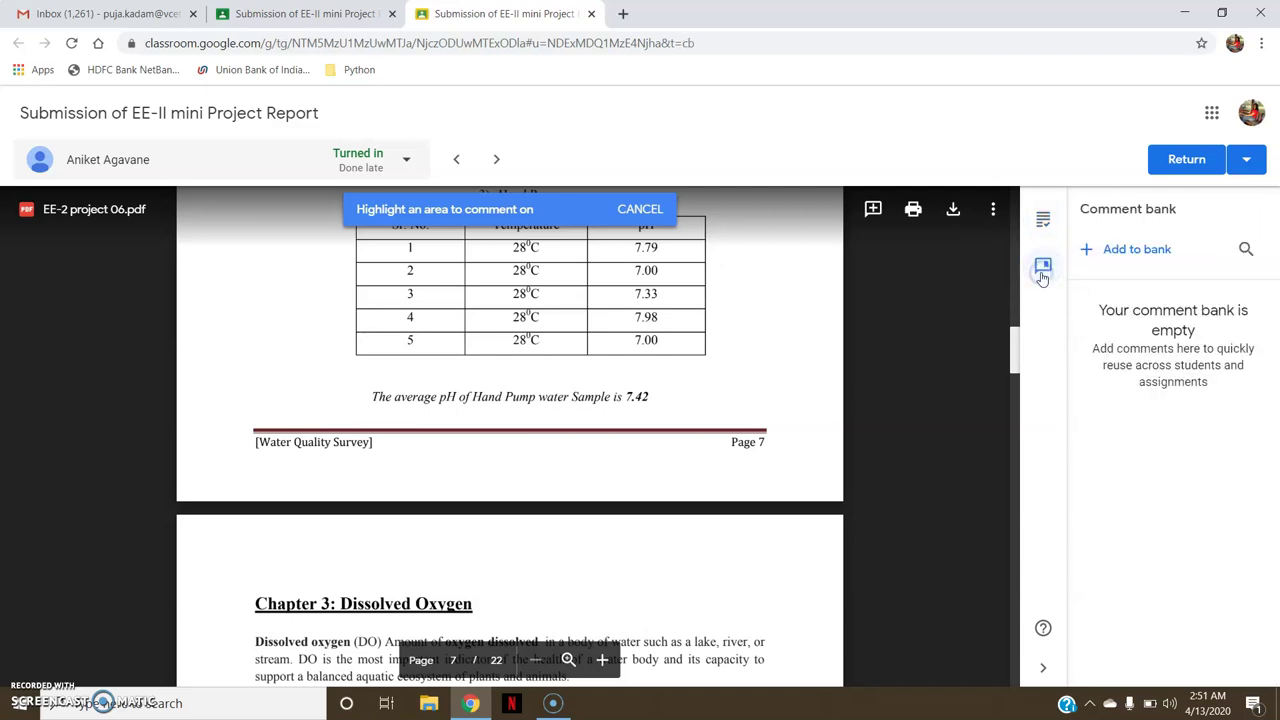
{"action": "left_click", "coordinate": [1143, 250]}
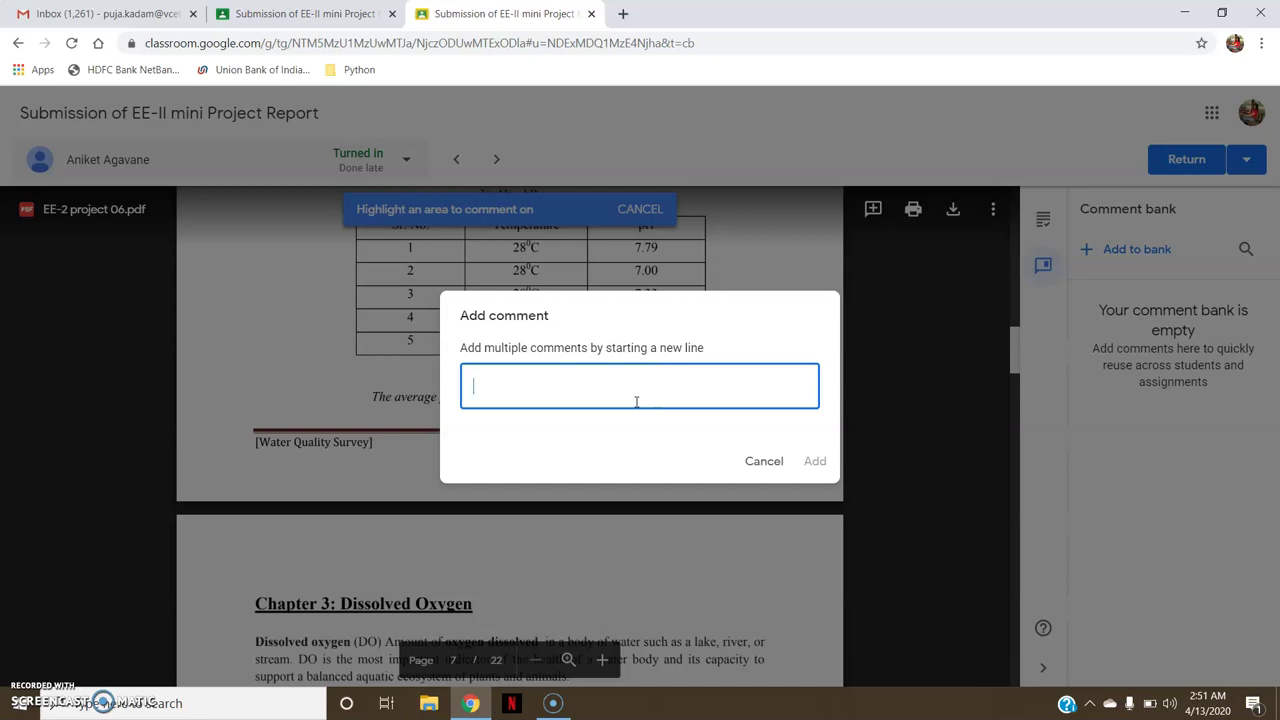
{"action": "left_click", "coordinate": [763, 462]}
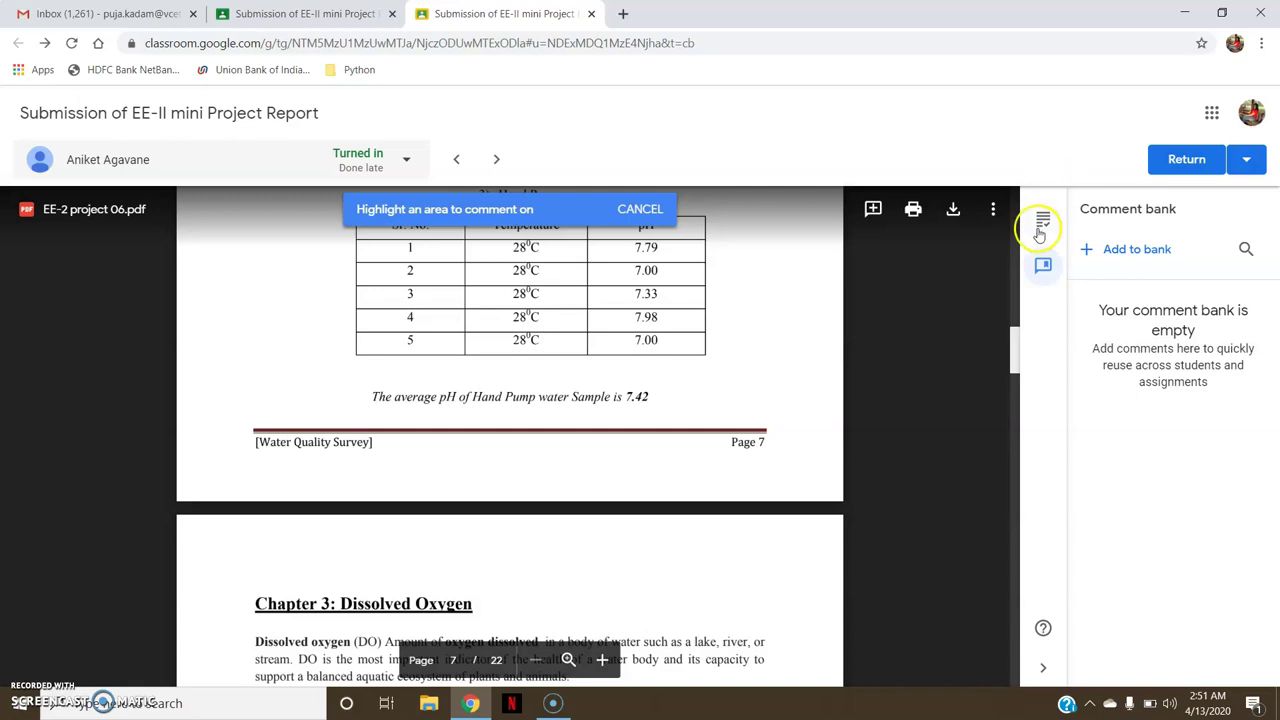
Show the submission's grading rubric and score 1 point each for the topic selection and content criteria
{"action": "left_click", "coordinate": [1043, 224]}
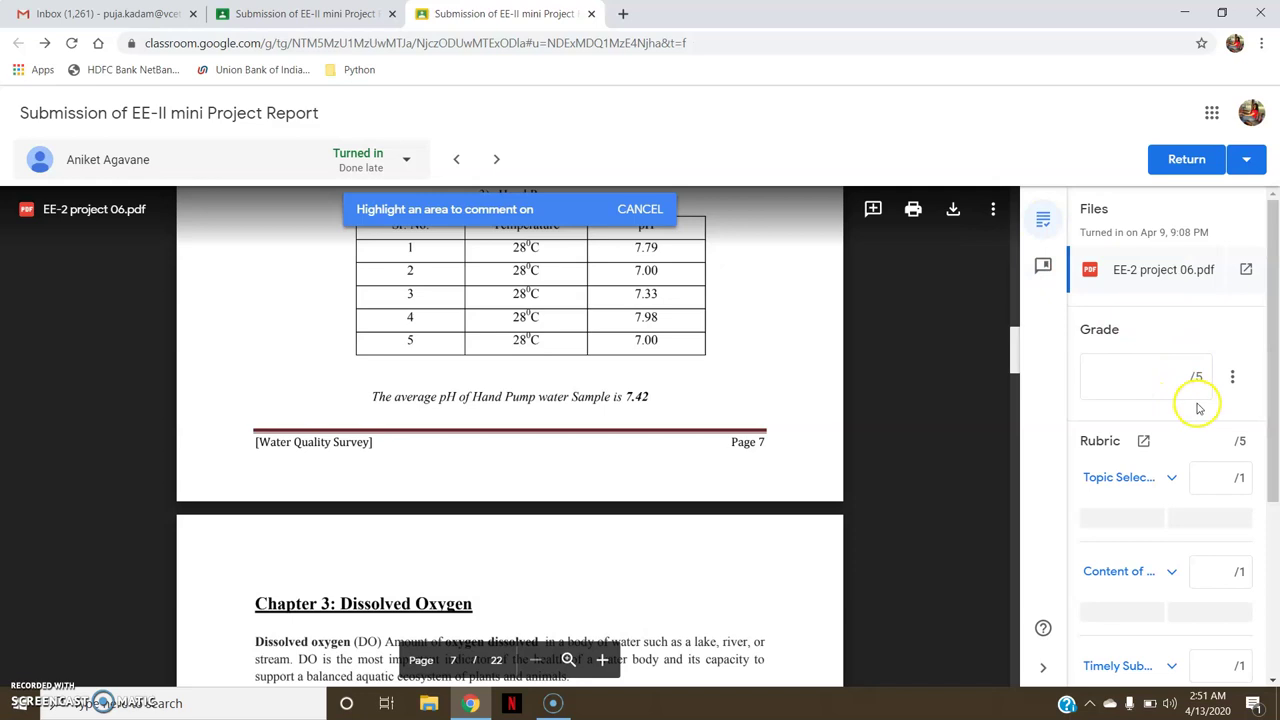
{"action": "left_click_drag", "start_coordinate": [1274, 372], "coordinate": [1274, 384]}
{"action": "left_click", "coordinate": [1222, 451]}
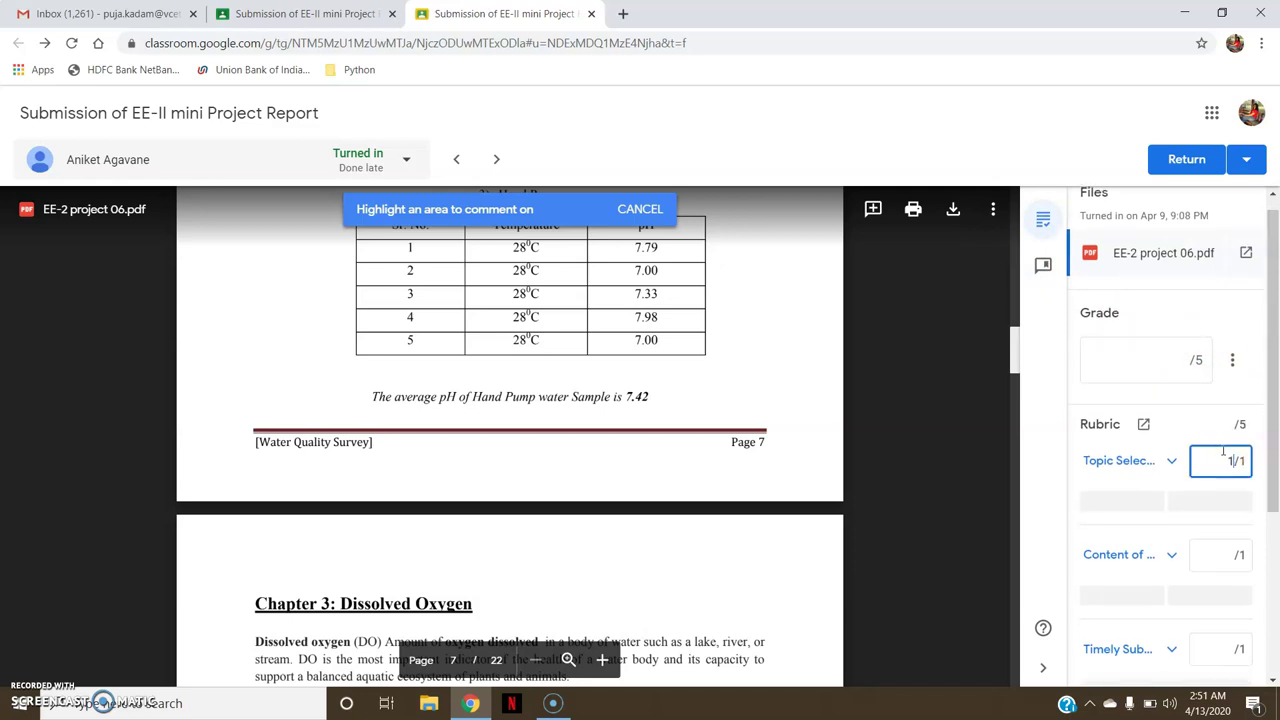
{"action": "scroll", "coordinate": [1262, 466], "scroll_direction": "down", "scroll_amount": 1}
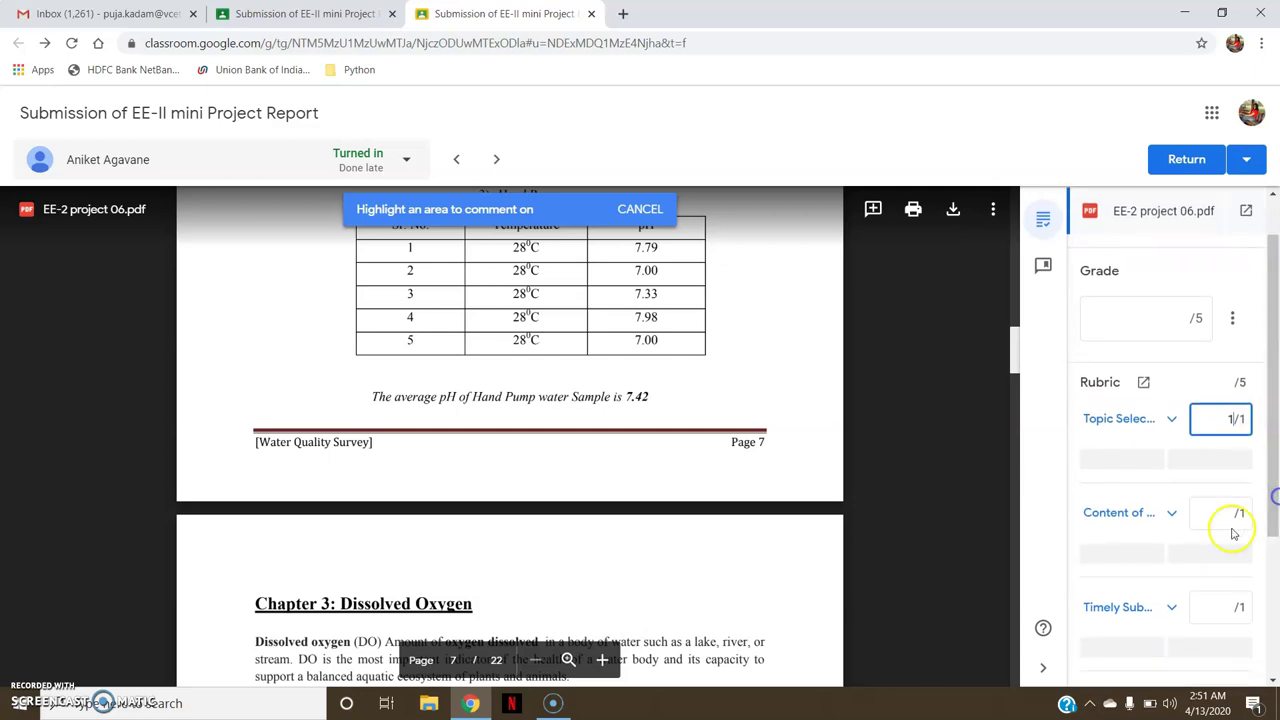
{"action": "left_click", "coordinate": [1221, 520]}
{"action": "type", "text": "1"}
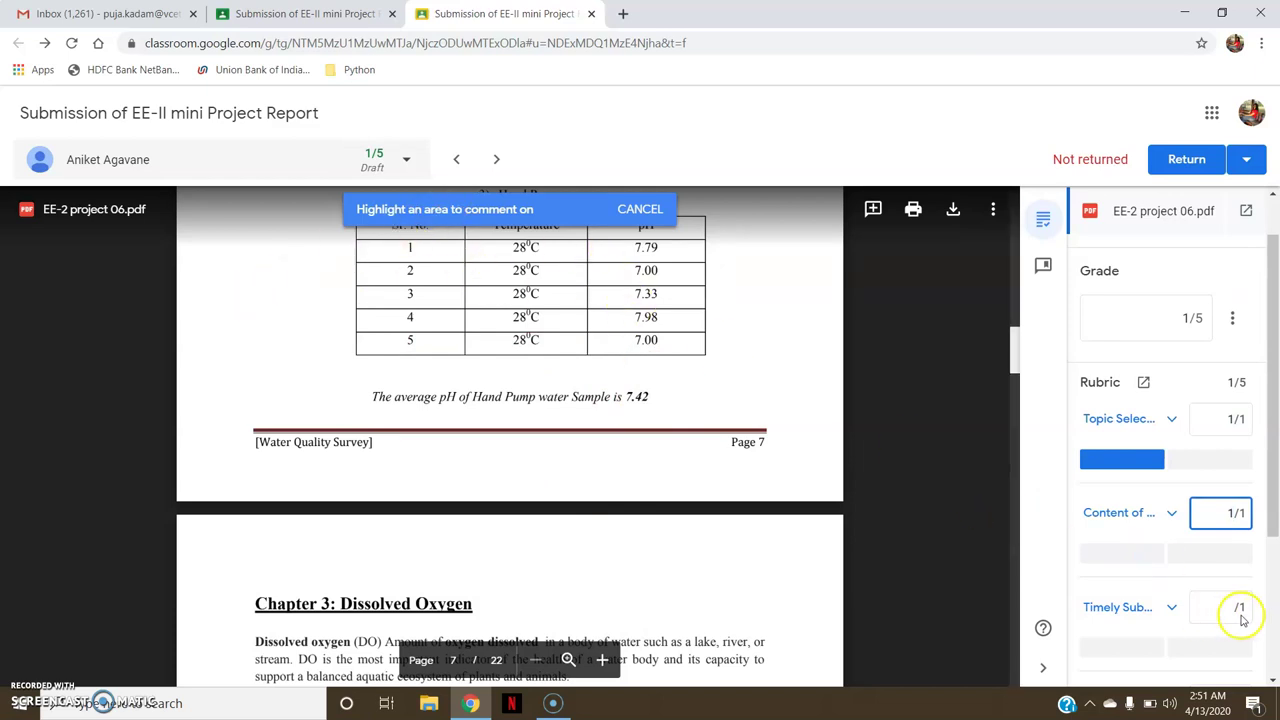
Score the timely submission criterion 0 and the questions criterion 1 in the rubric
{"action": "left_click", "coordinate": [1225, 611]}
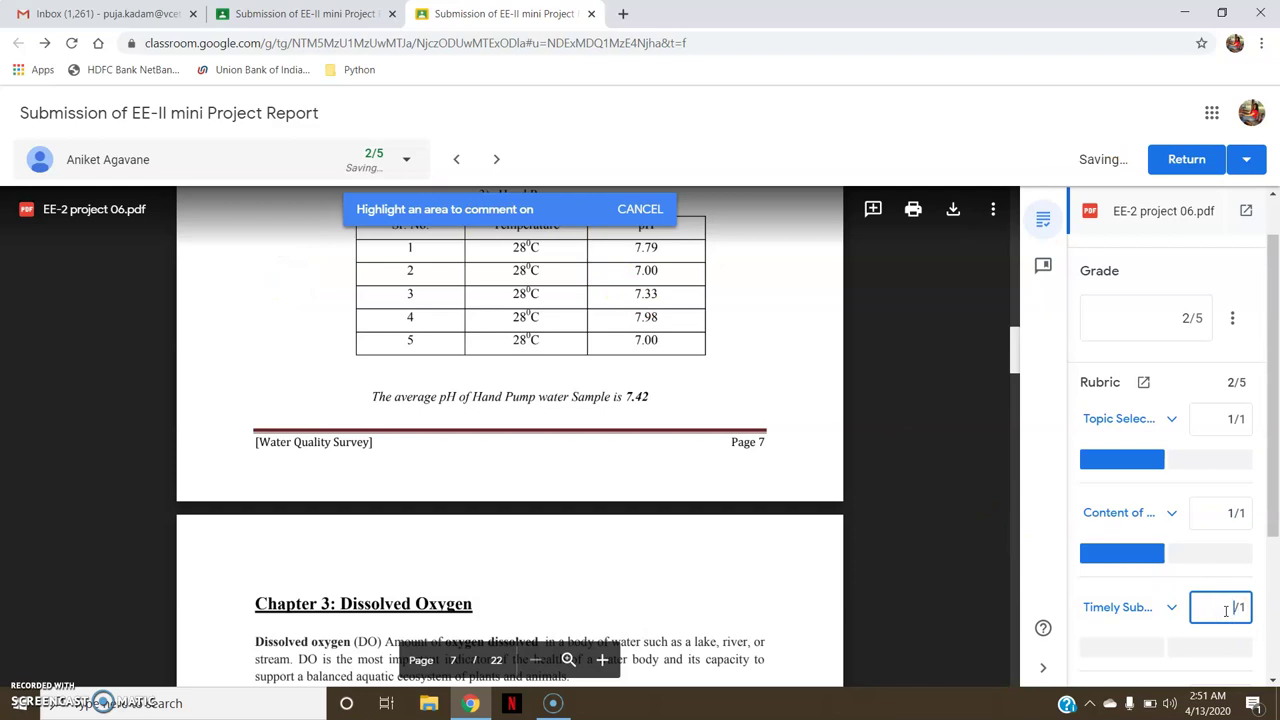
{"action": "scroll", "coordinate": [1220, 615], "scroll_direction": "down", "scroll_amount": 2}
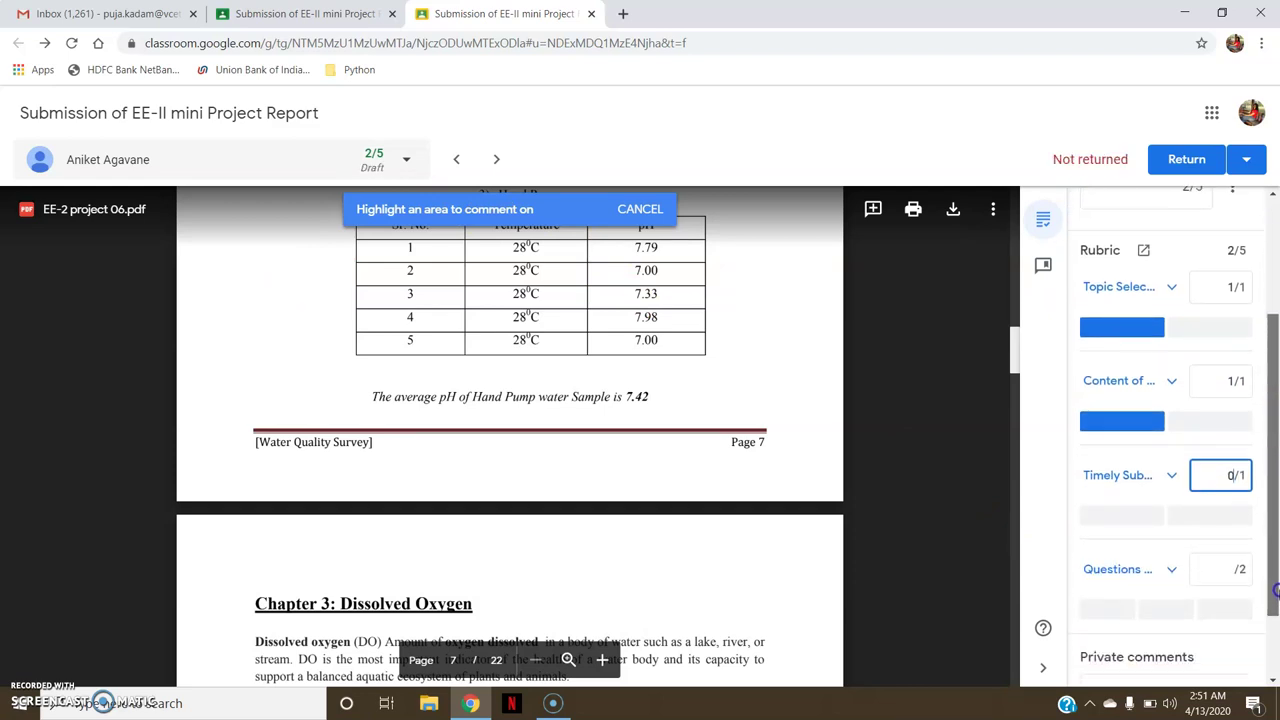
{"action": "left_click", "coordinate": [1222, 564]}
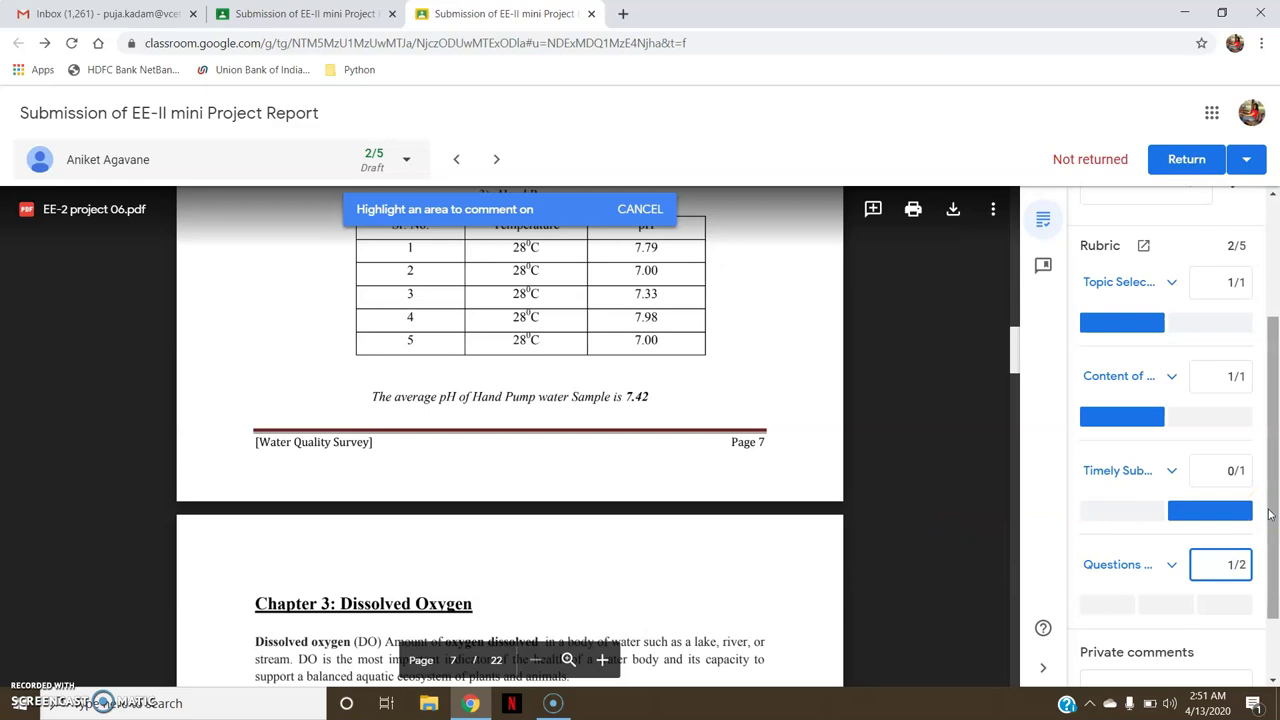
{"action": "key", "text": "super+Tab"}
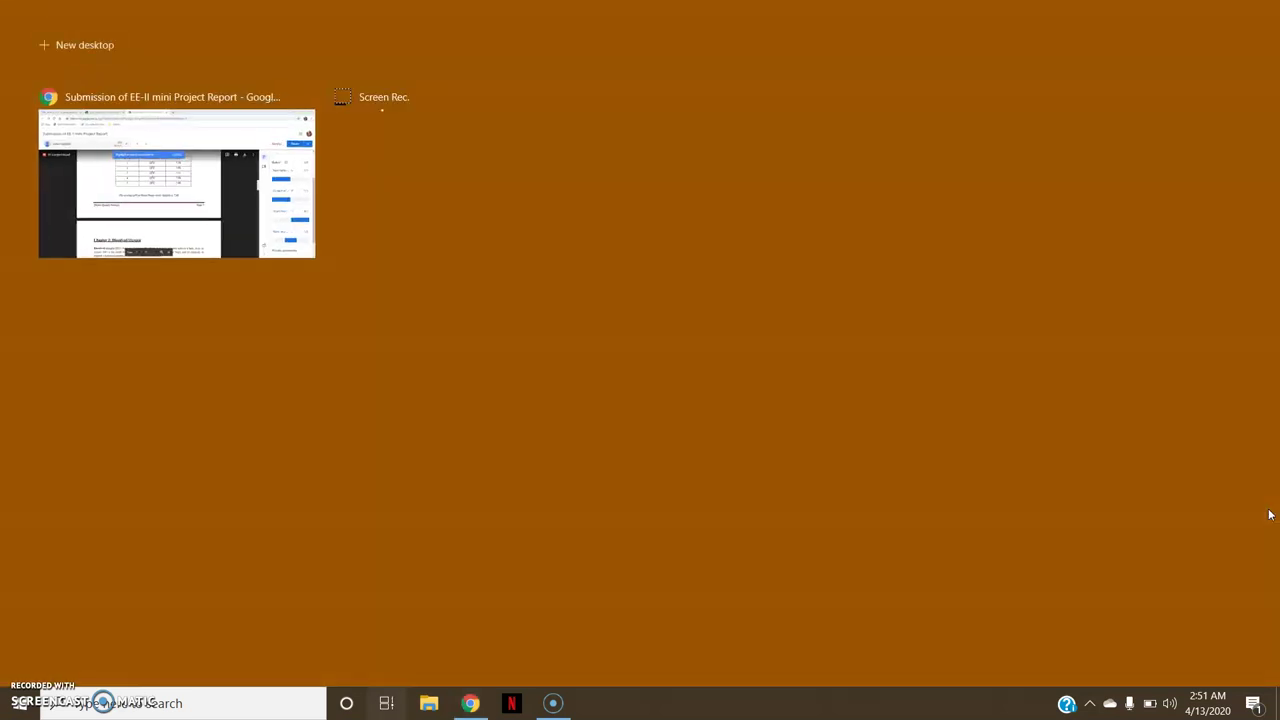
{"action": "left_click", "coordinate": [165, 178]}
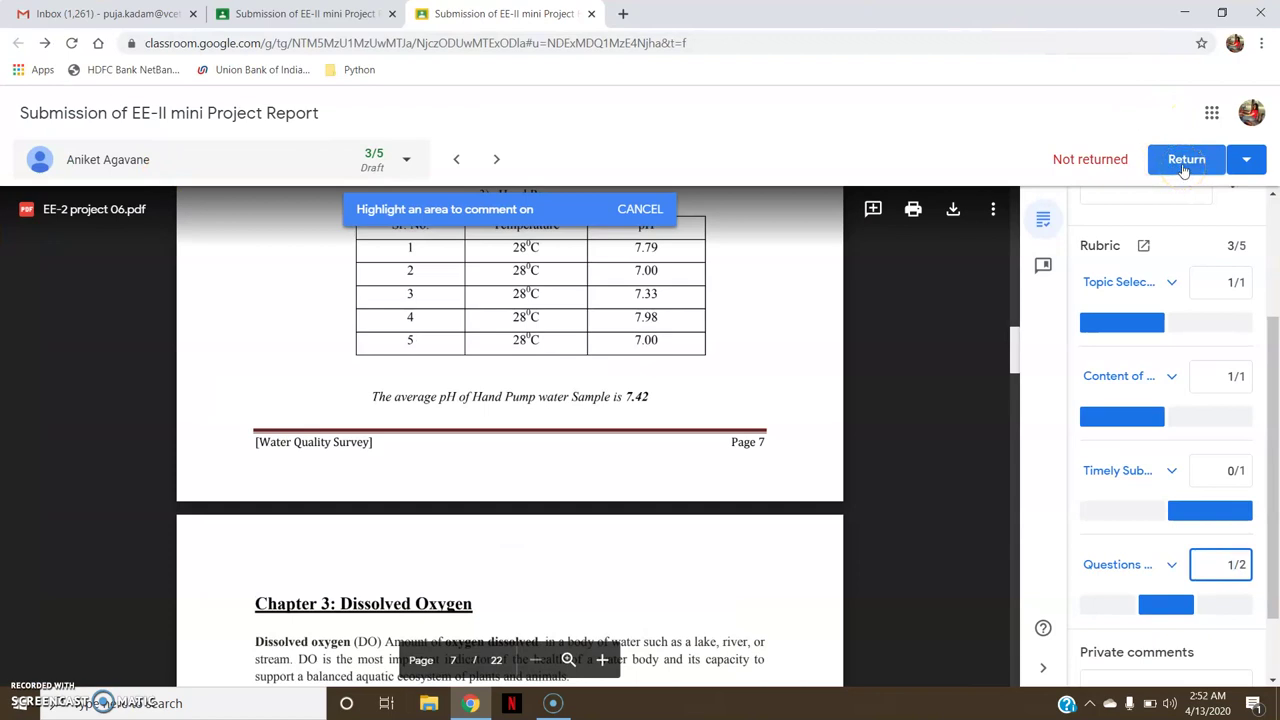
Check the draft grade in the assignment's student work list against the open submission
{"action": "left_click", "coordinate": [305, 13]}
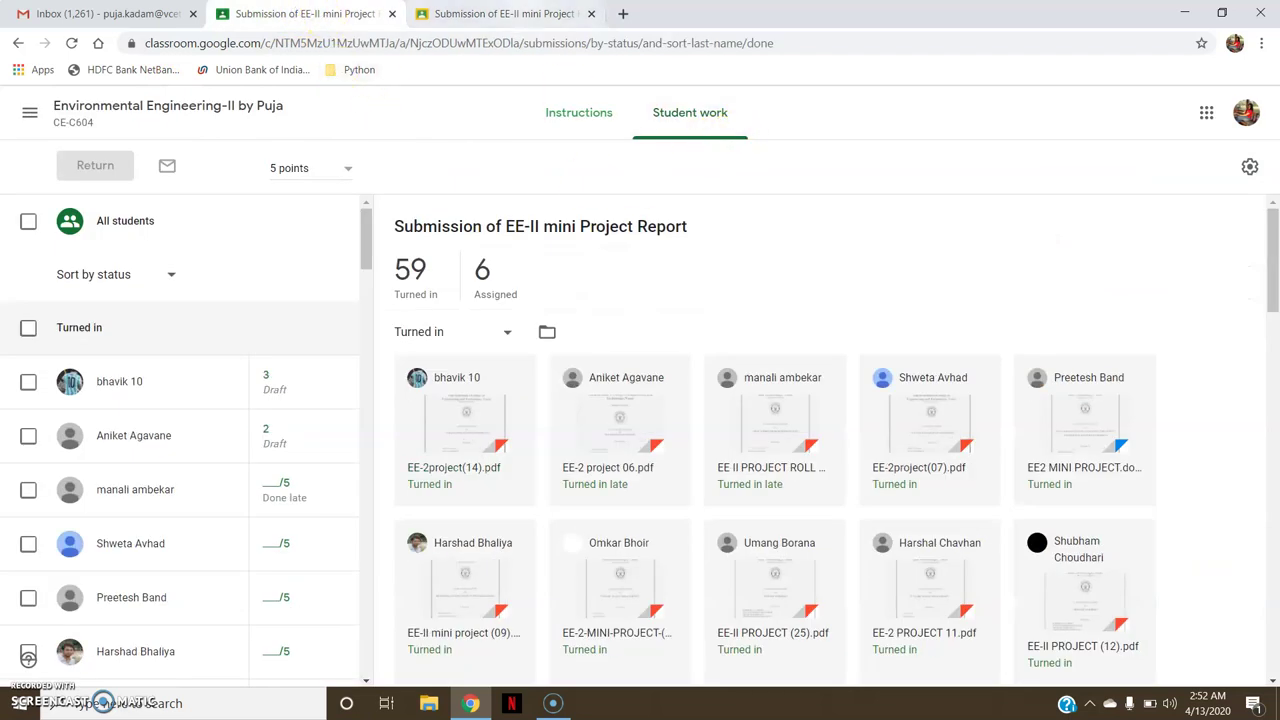
{"action": "left_click", "coordinate": [505, 13]}
{"action": "left_click", "coordinate": [290, 13]}
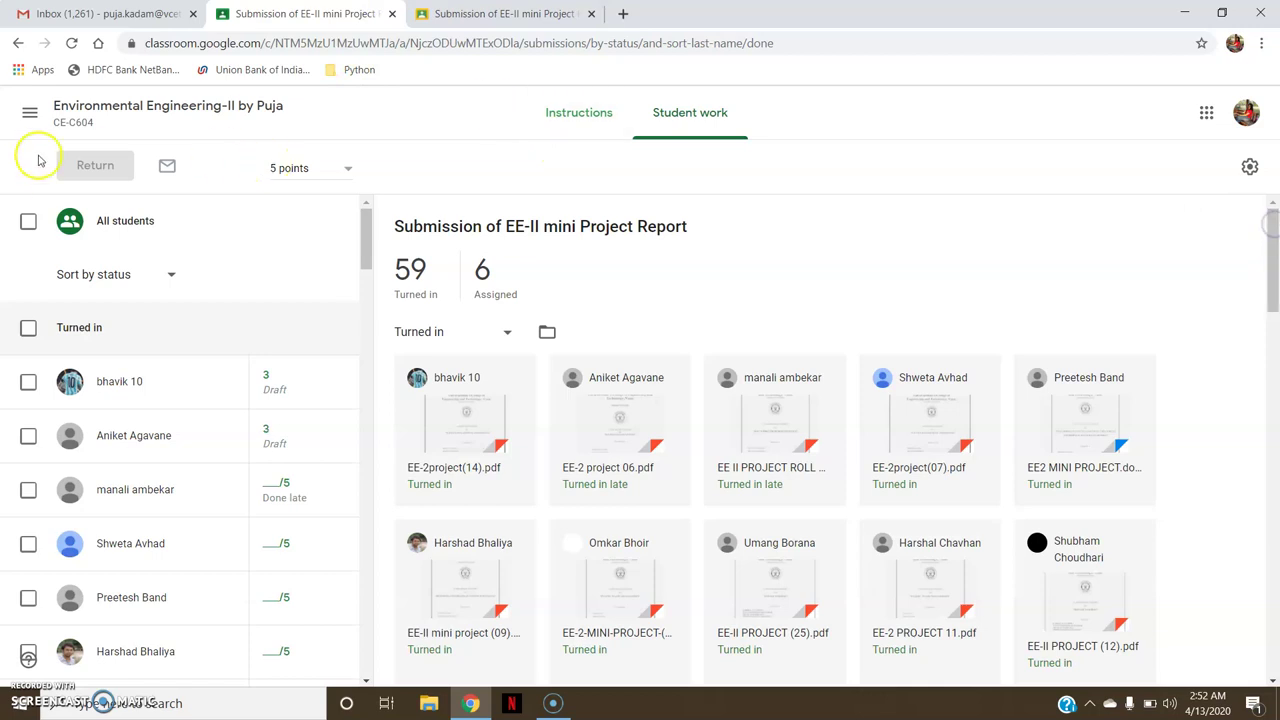
Open the class gradebook and look across its viva, submission, quiz and assignment columns
{"action": "left_click", "coordinate": [60, 106]}
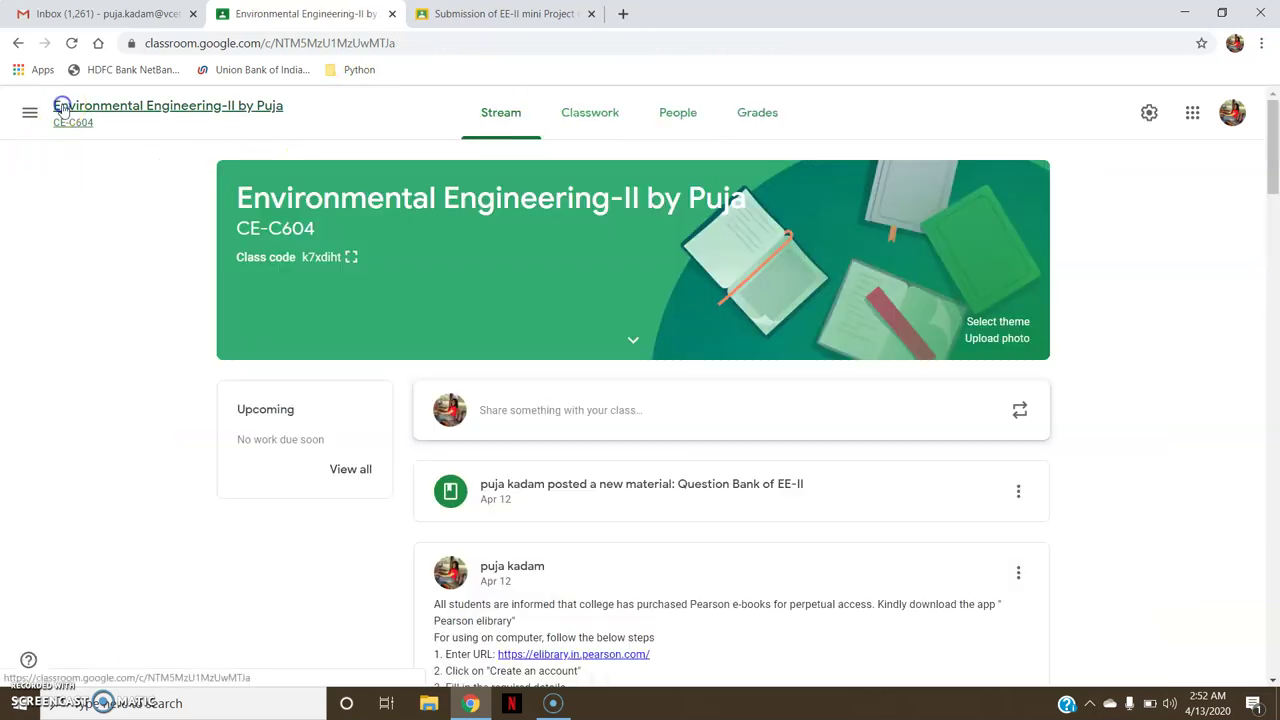
{"action": "double_click", "coordinate": [757, 114]}
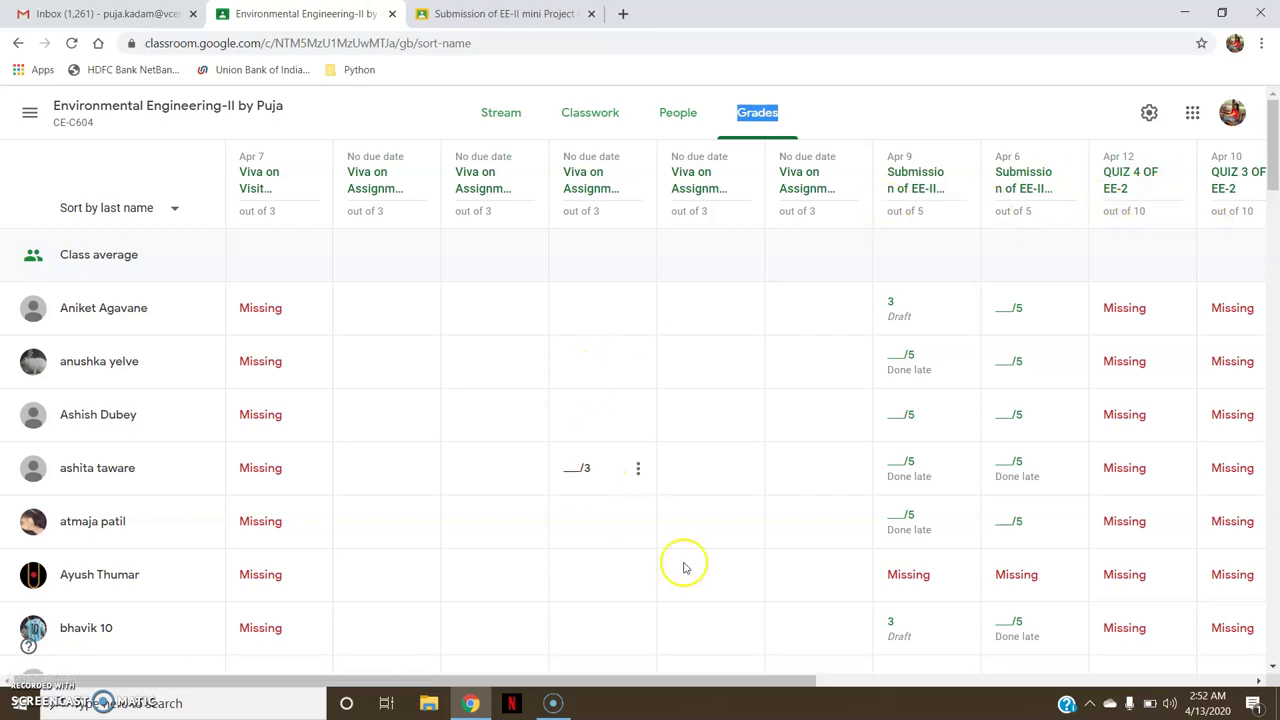
{"action": "left_click_drag", "start_coordinate": [731, 688], "coordinate": [1079, 682]}
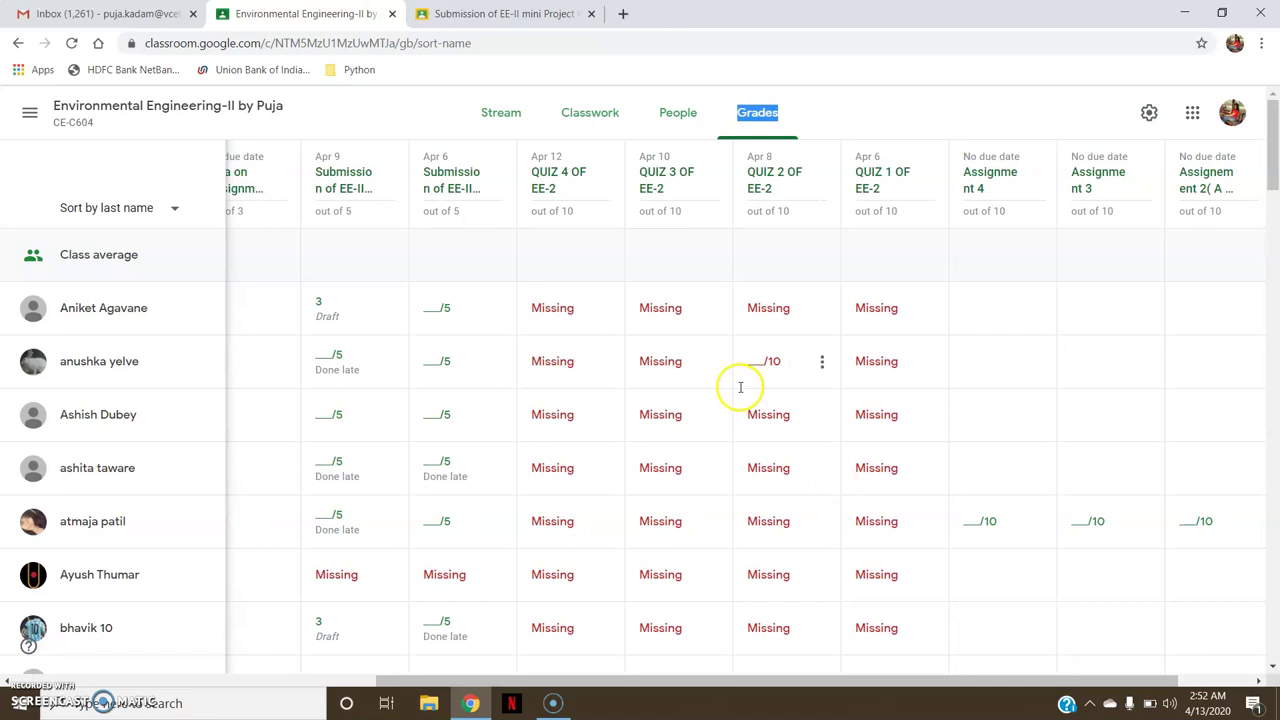
{"action": "left_click_drag", "start_coordinate": [829, 677], "coordinate": [400, 666]}
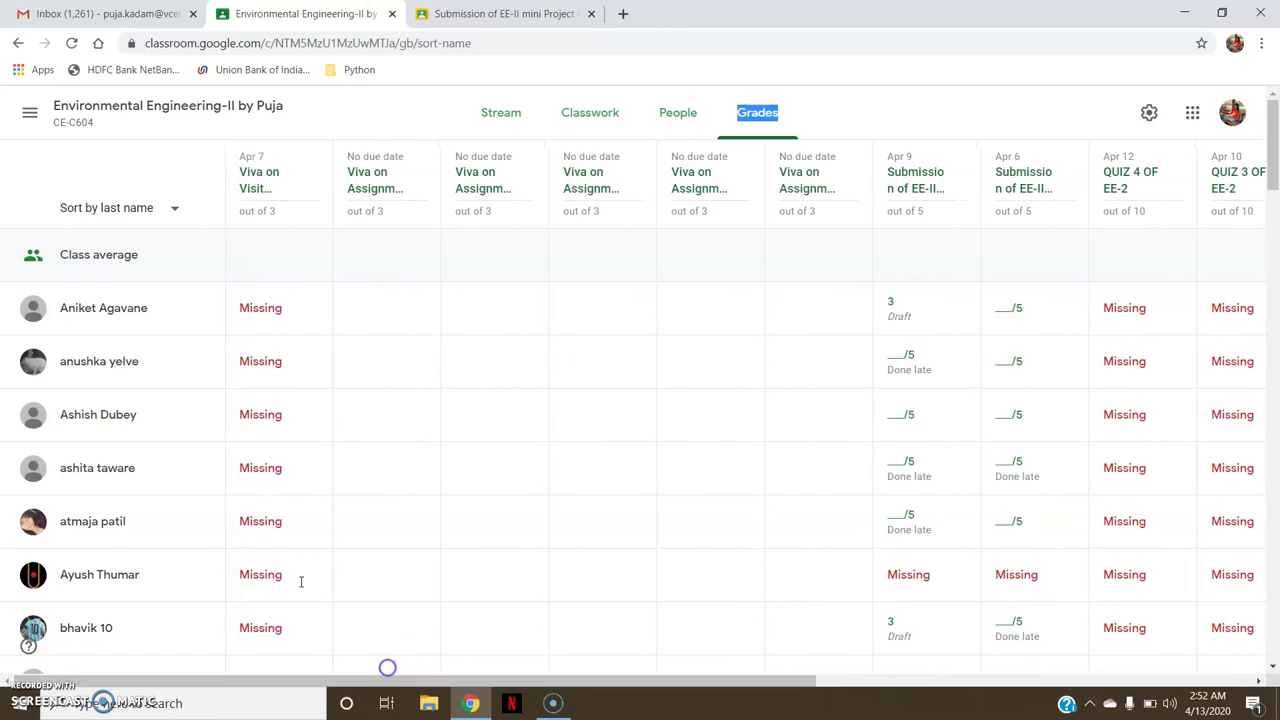
Go through the first student's grade cells from the third viva column to the Apr 9 submission without entering grades
{"action": "left_click", "coordinate": [478, 290]}
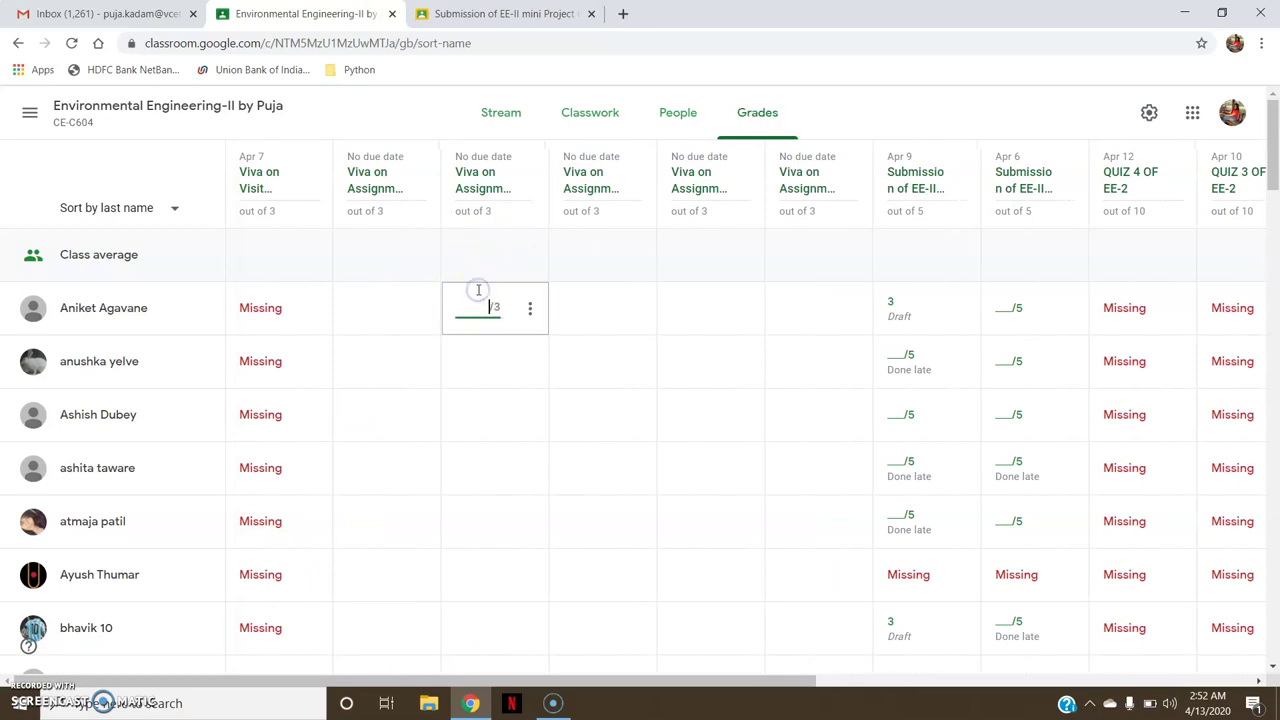
{"action": "key", "text": "Tab"}
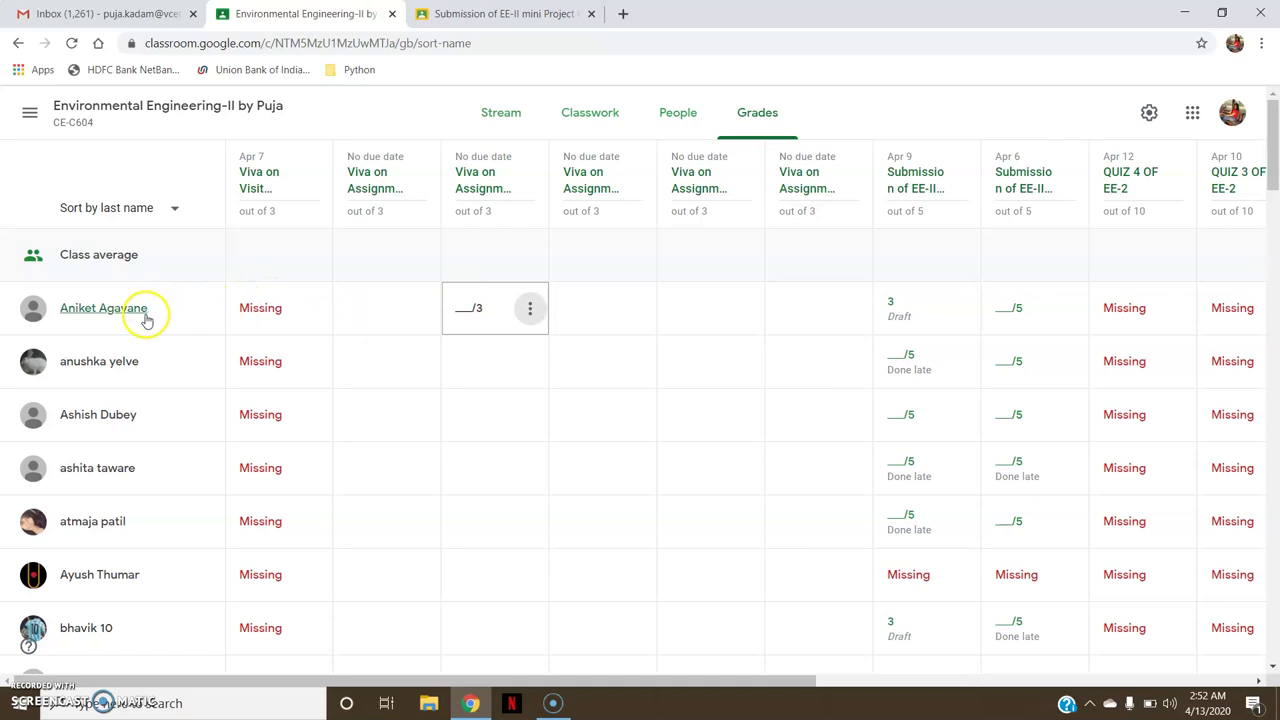
{"action": "left_click", "coordinate": [590, 314]}
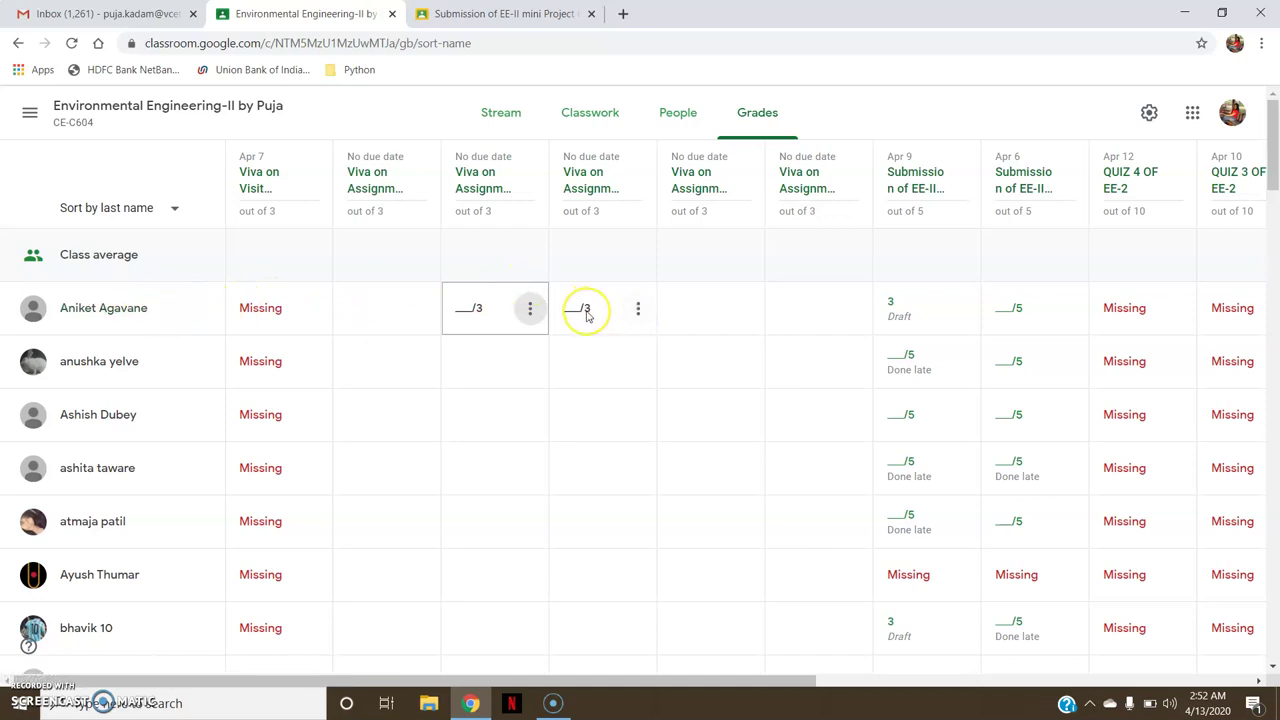
{"action": "key", "text": "Tab"}
{"action": "key", "text": "Tab"}
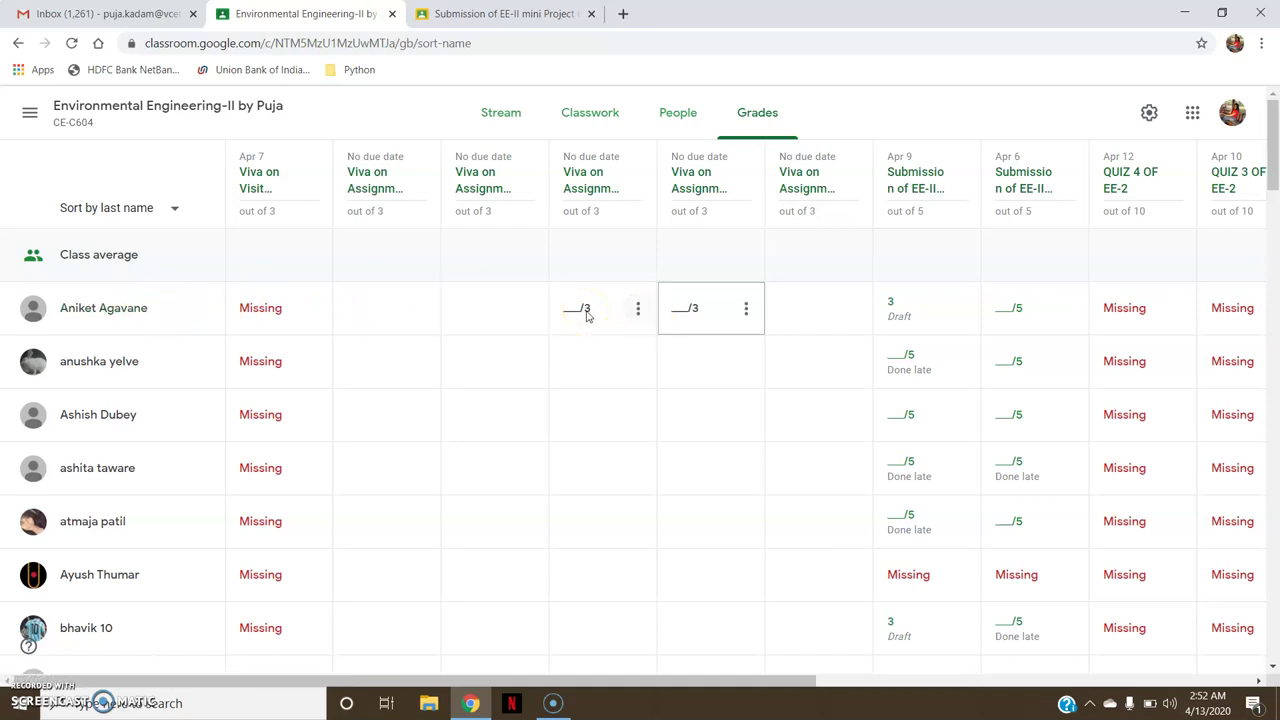
{"action": "key", "text": "Tab"}
{"action": "key", "text": "Tab"}
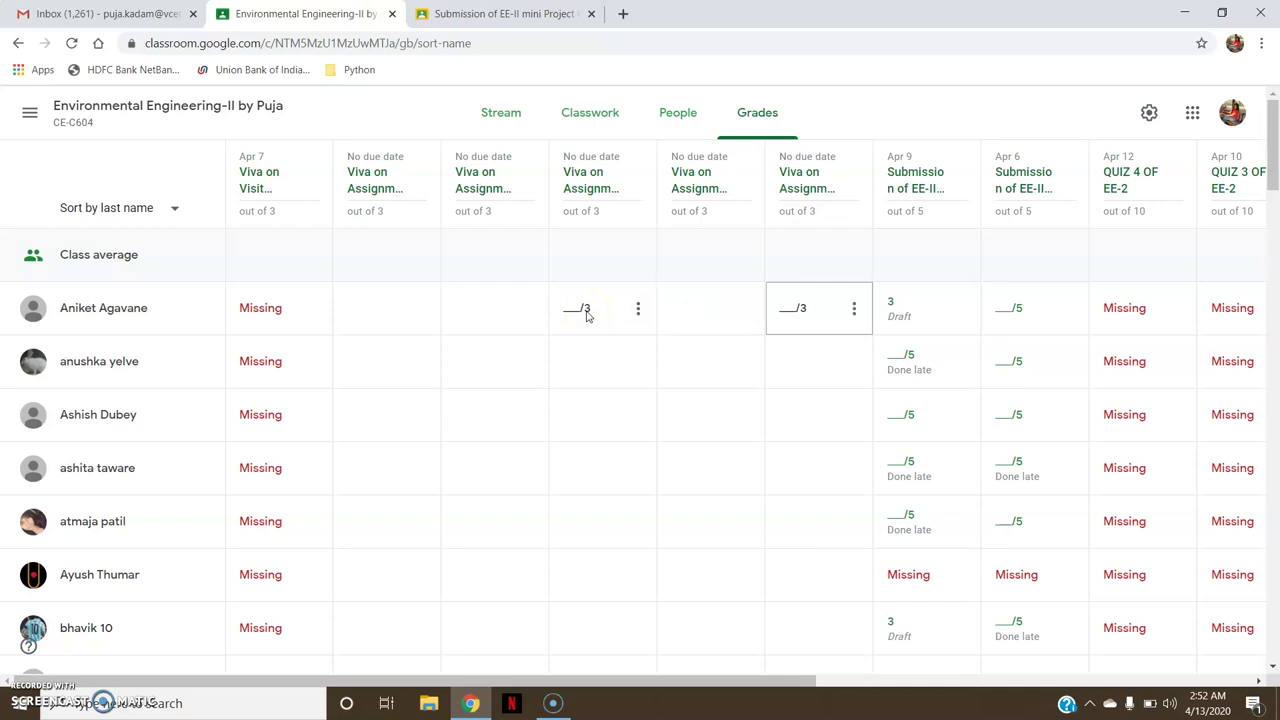
{"action": "key", "text": "Tab"}
{"action": "key", "text": "Tab"}
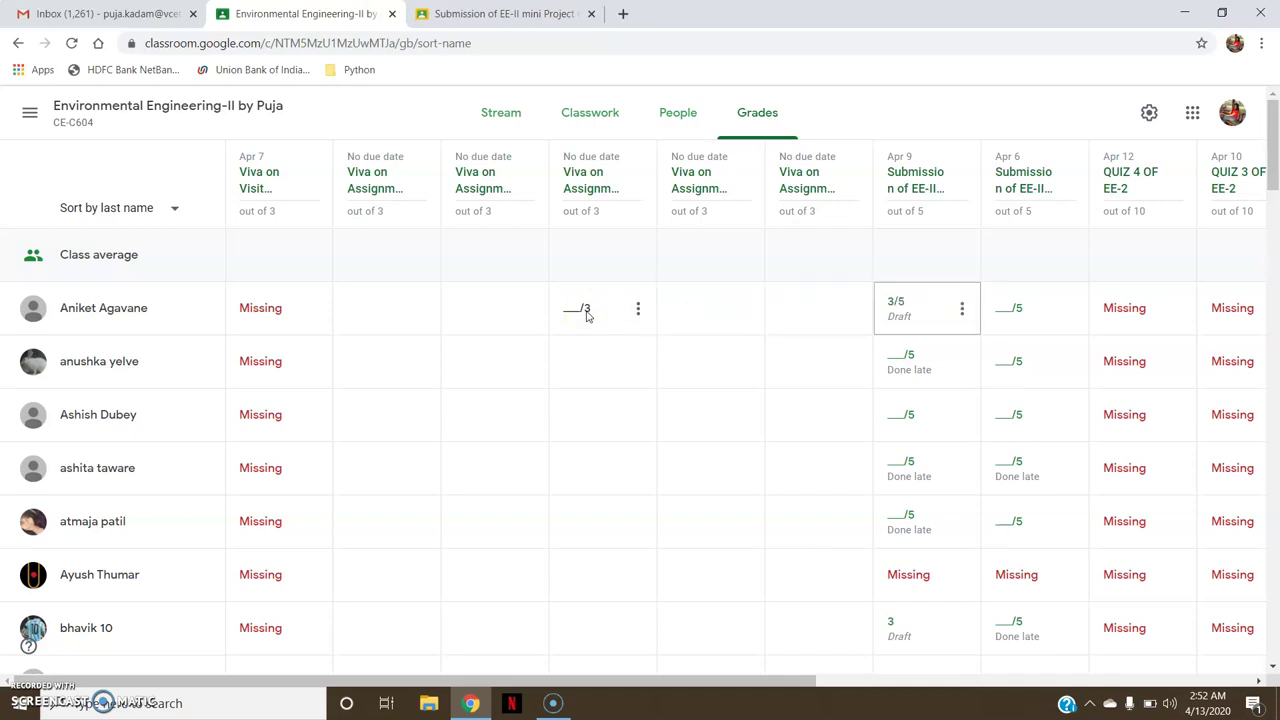
Visit the Apr 9 submission assignment from the gradebook, return, and re-enter the second student's grade for it as 3
{"action": "left_click", "coordinate": [943, 193]}
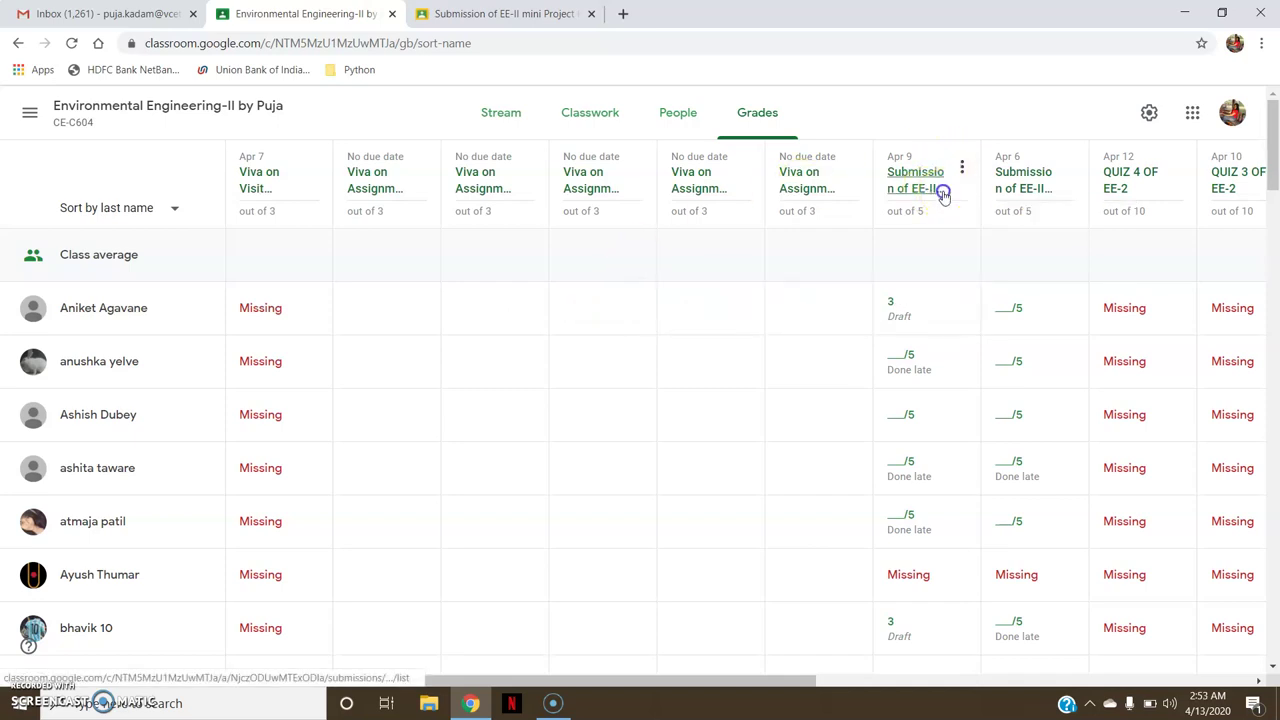
{"action": "left_click", "coordinate": [19, 45]}
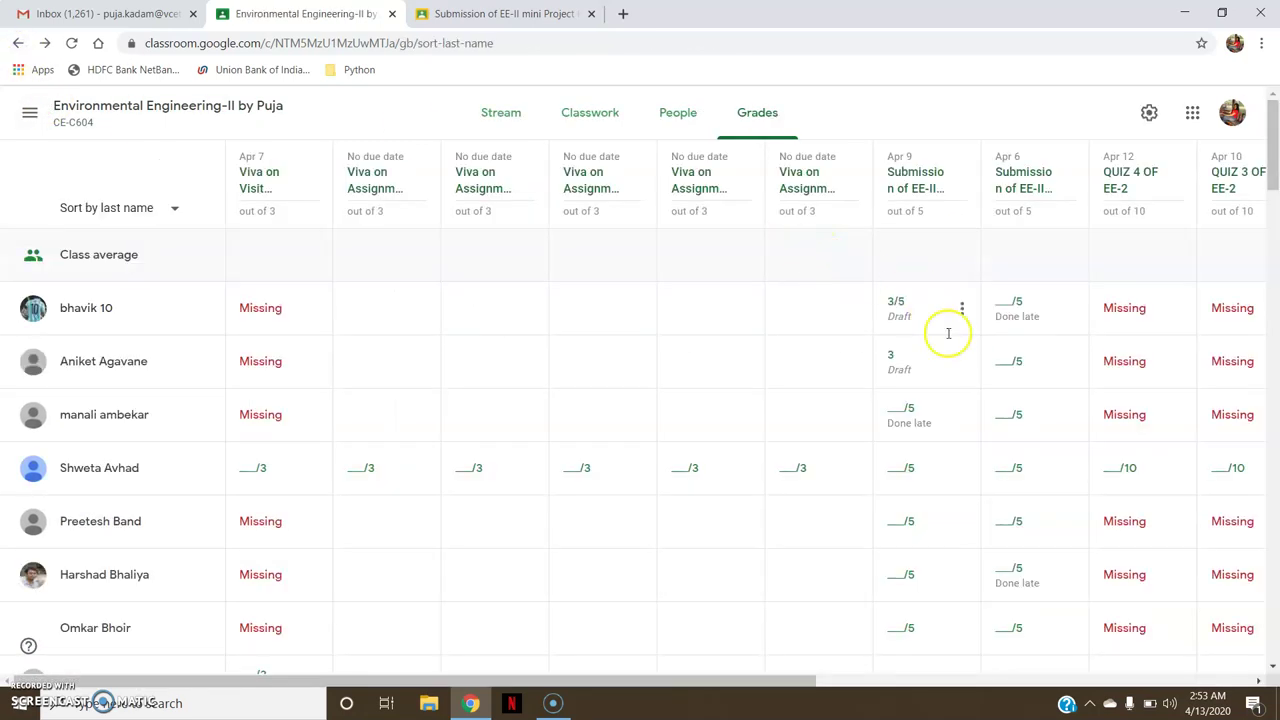
{"action": "left_click", "coordinate": [920, 357]}
{"action": "key", "text": "BackSpace"}
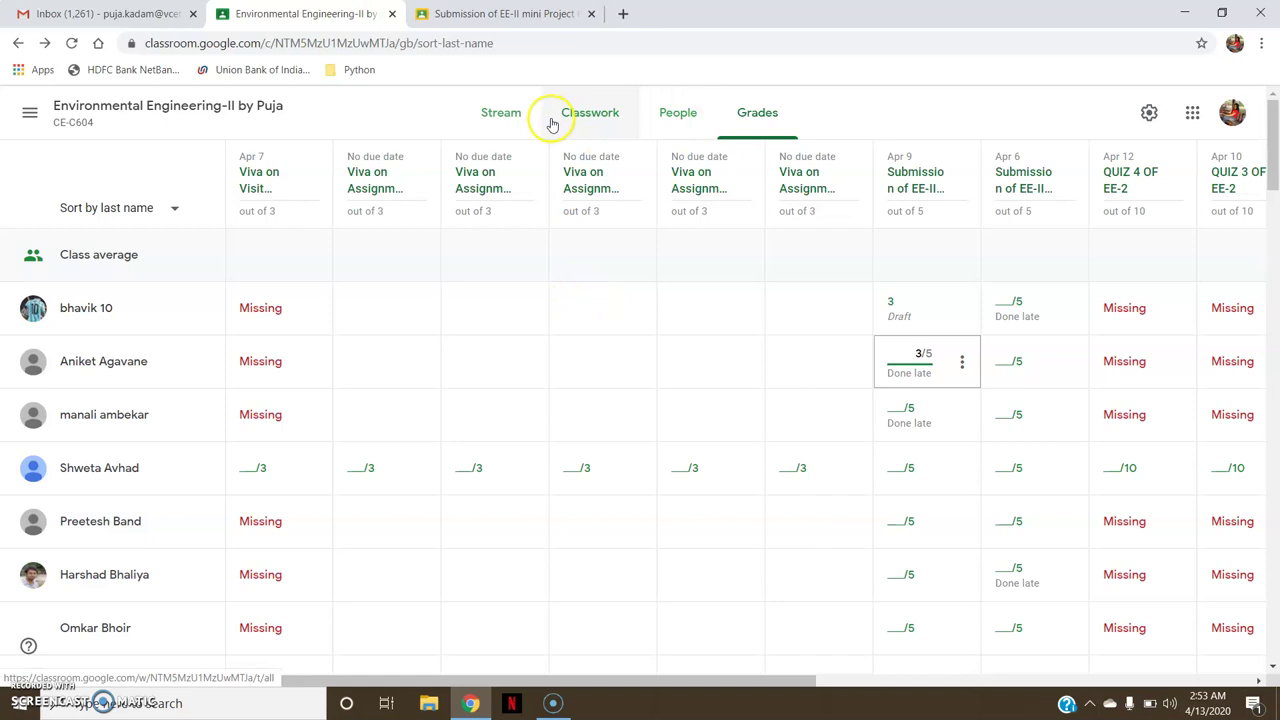
View the class's teacher and student roster, its classwork topics, and finally the class stream
{"action": "left_click", "coordinate": [680, 114]}
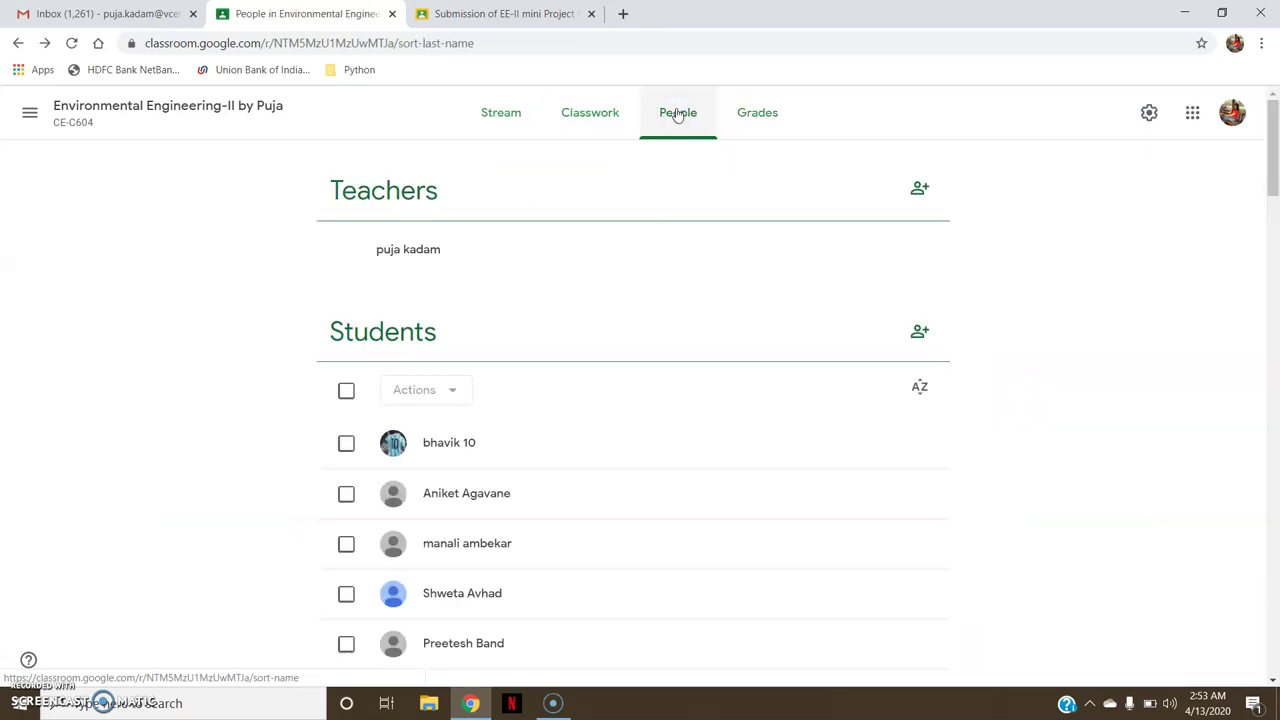
{"action": "mouse_move", "coordinate": [1272, 170]}
{"action": "left_mouse_down"}
{"action": "mouse_move", "coordinate": [1276, 410]}
{"action": "mouse_move", "coordinate": [1275, 155]}
{"action": "left_mouse_up"}
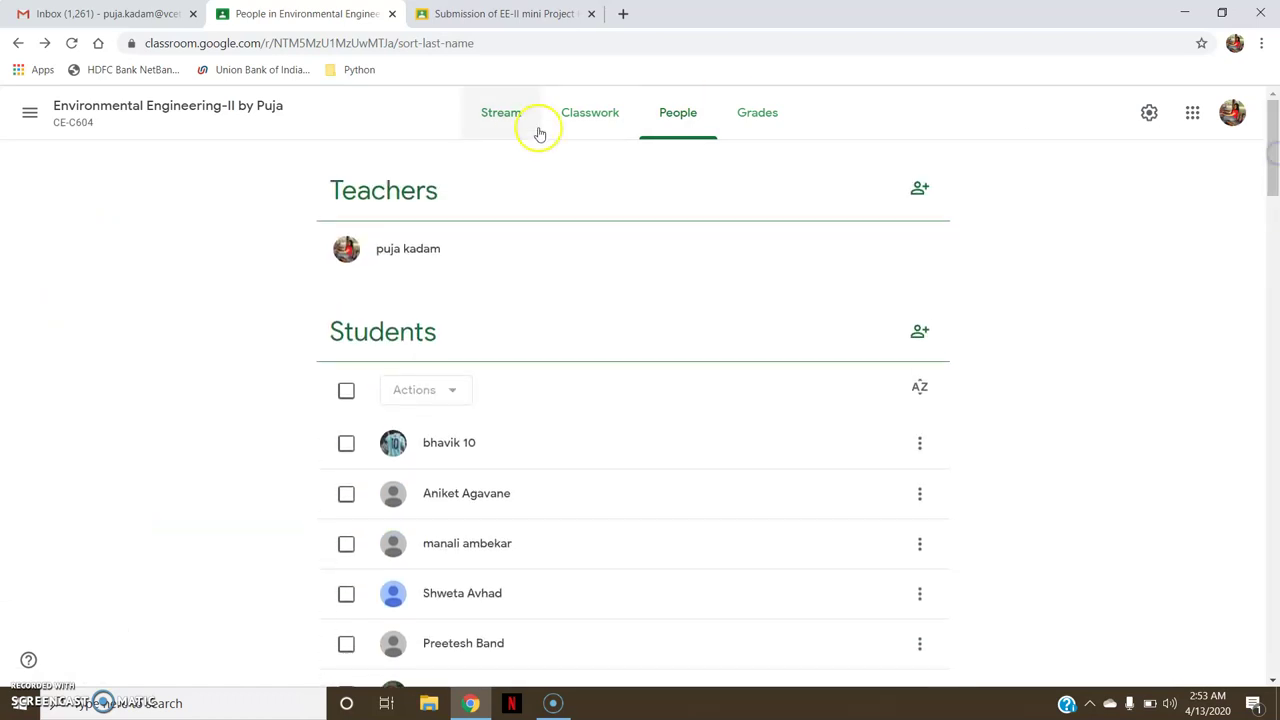
{"action": "left_click", "coordinate": [592, 113]}
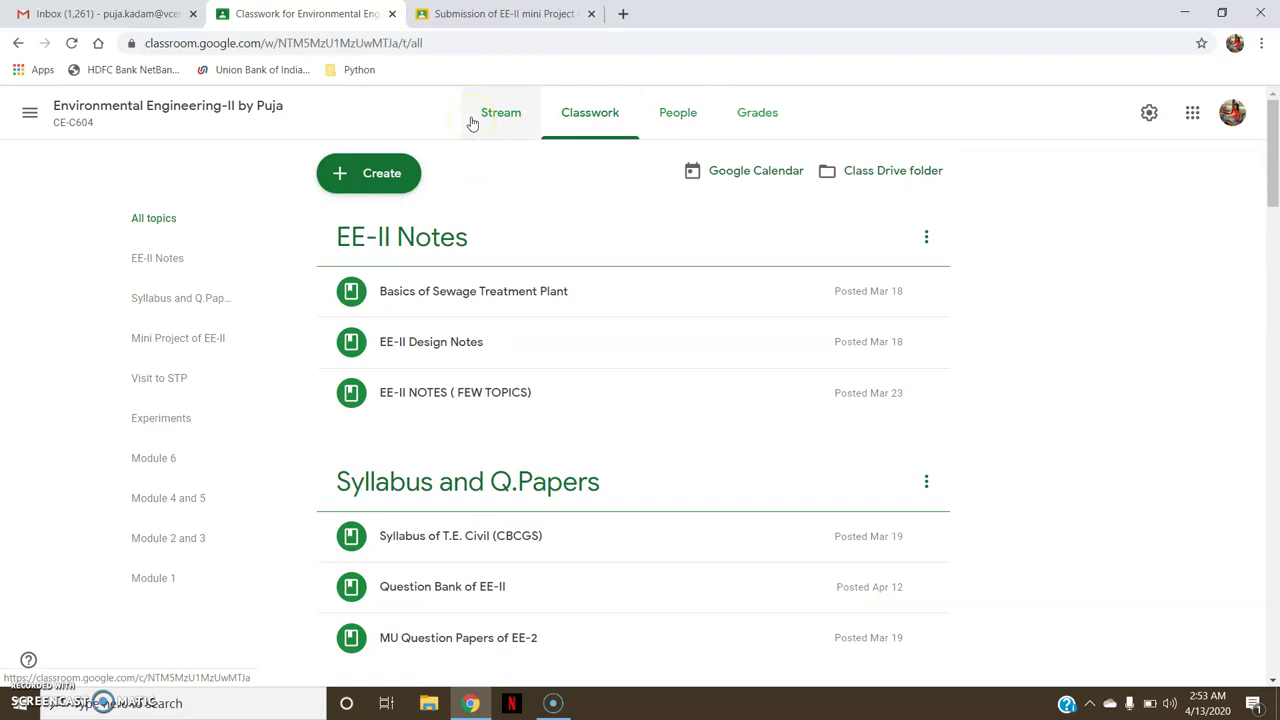
{"action": "left_click", "coordinate": [472, 120]}
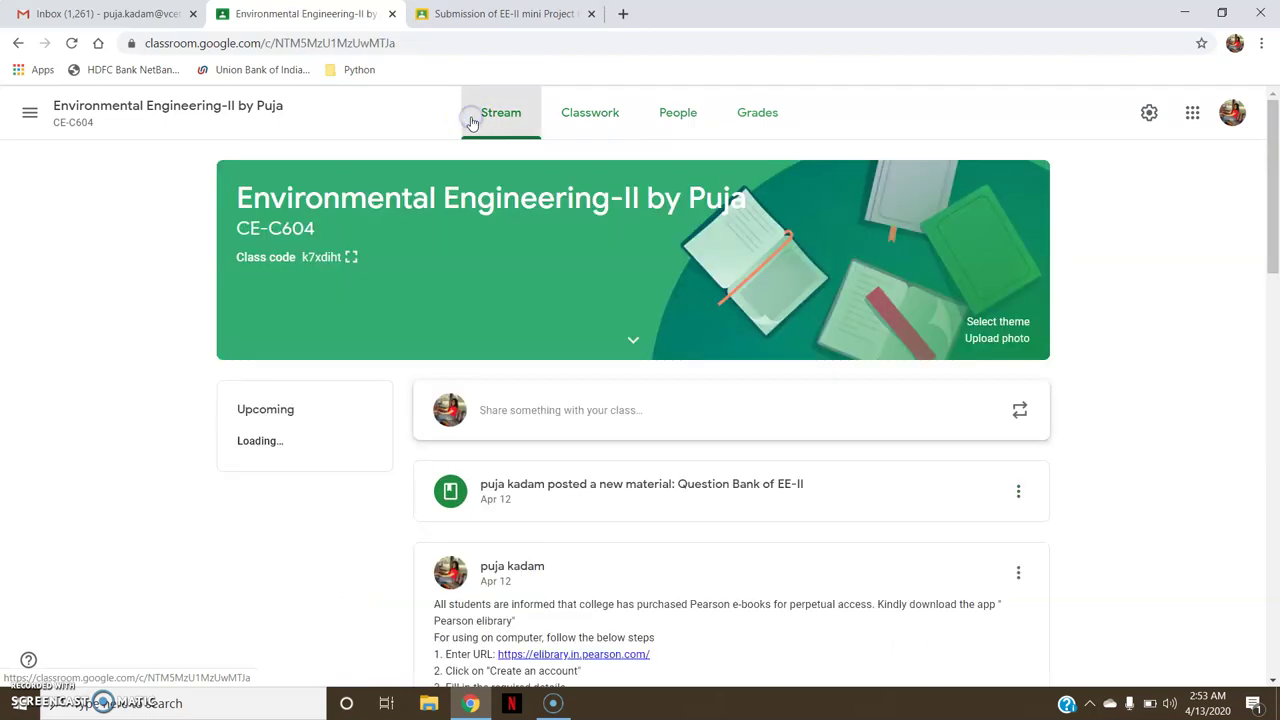